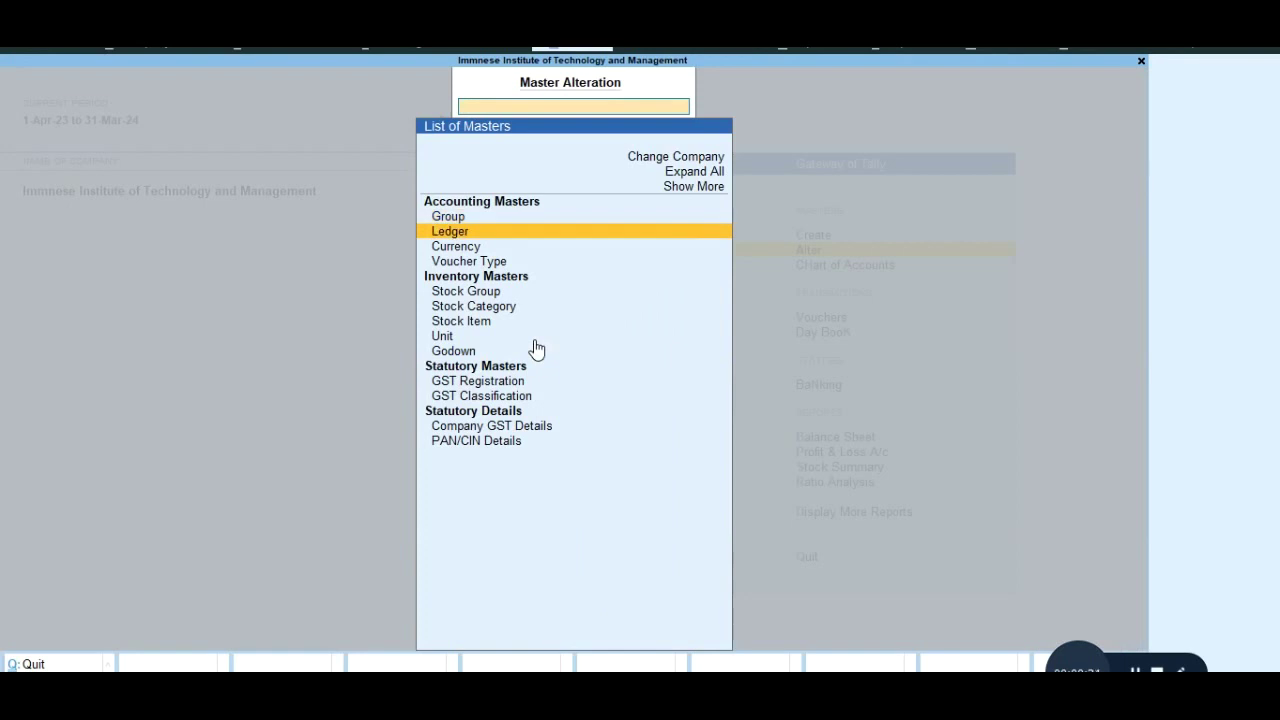
Examine the Purchase Return ledger's group and GST settings in ledger alteration and return to the Gateway of Tally
key("Down")
key("Down")
key("Down")
key("Down")
key("Down")
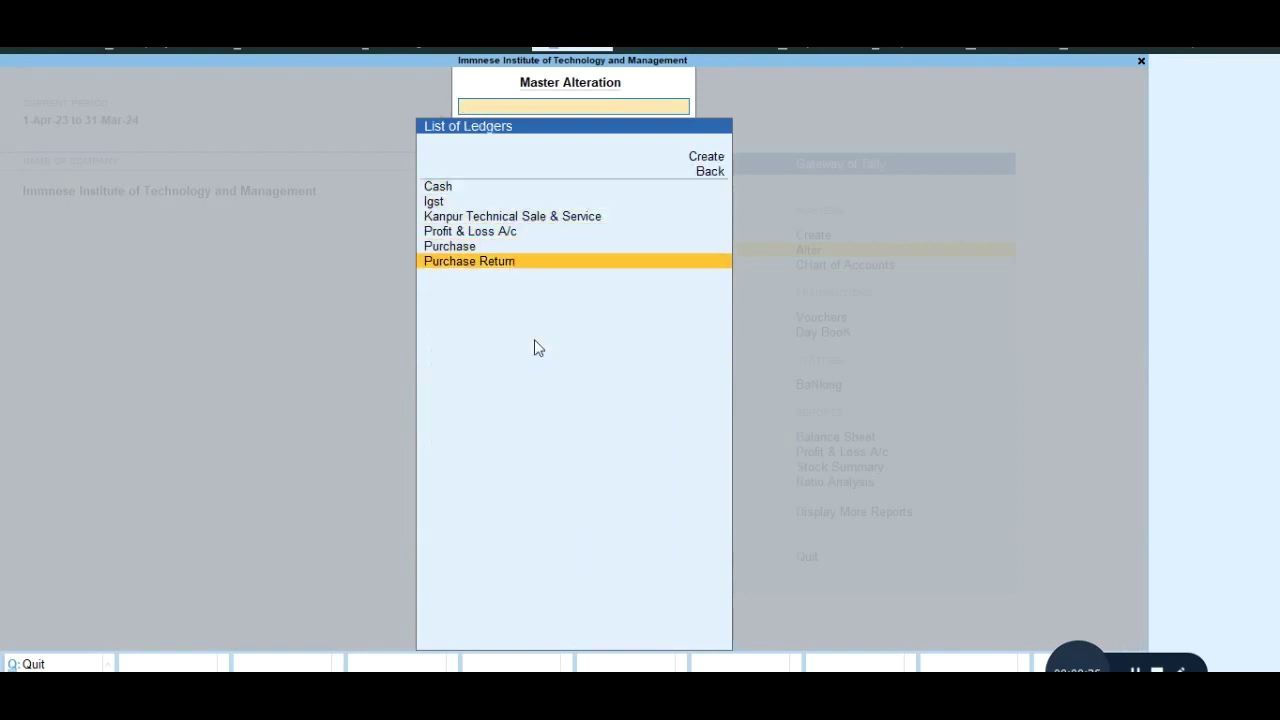
key("Return")
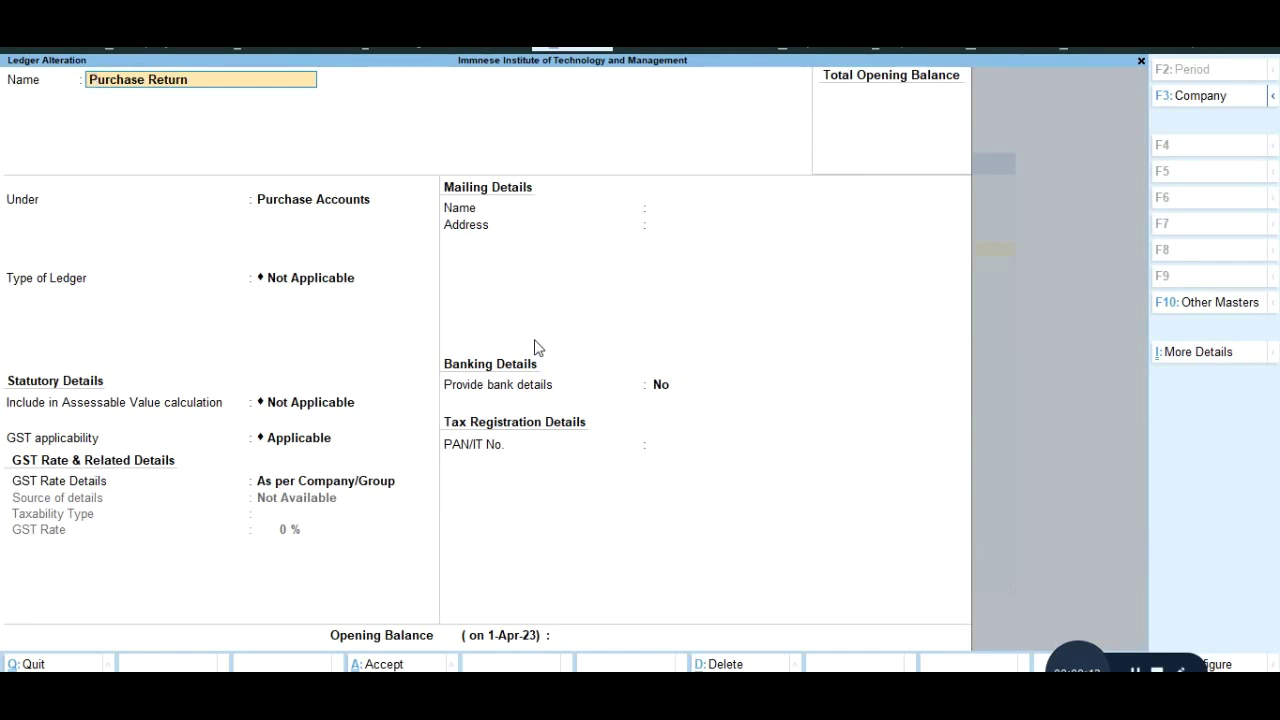
key("Escape")
key("Escape")
key("Escape")
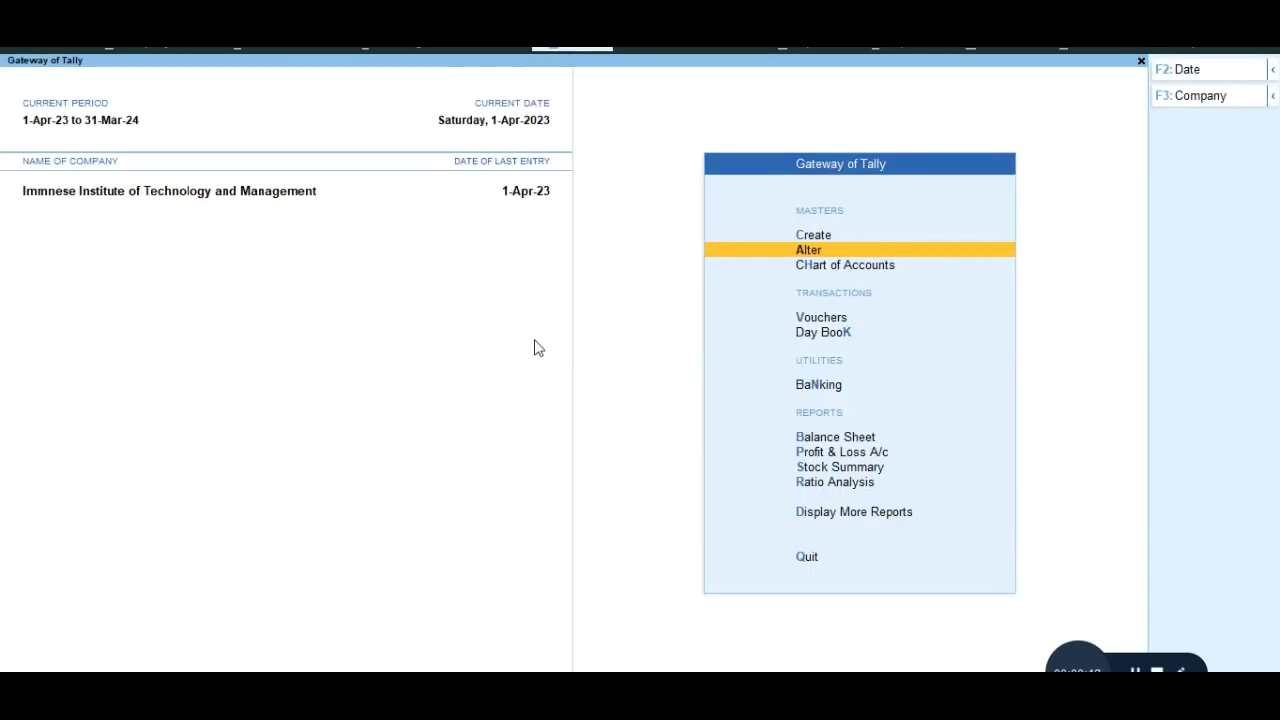
Start a new Debit Note voucher
key("Down")
key("Down")
key("Return")
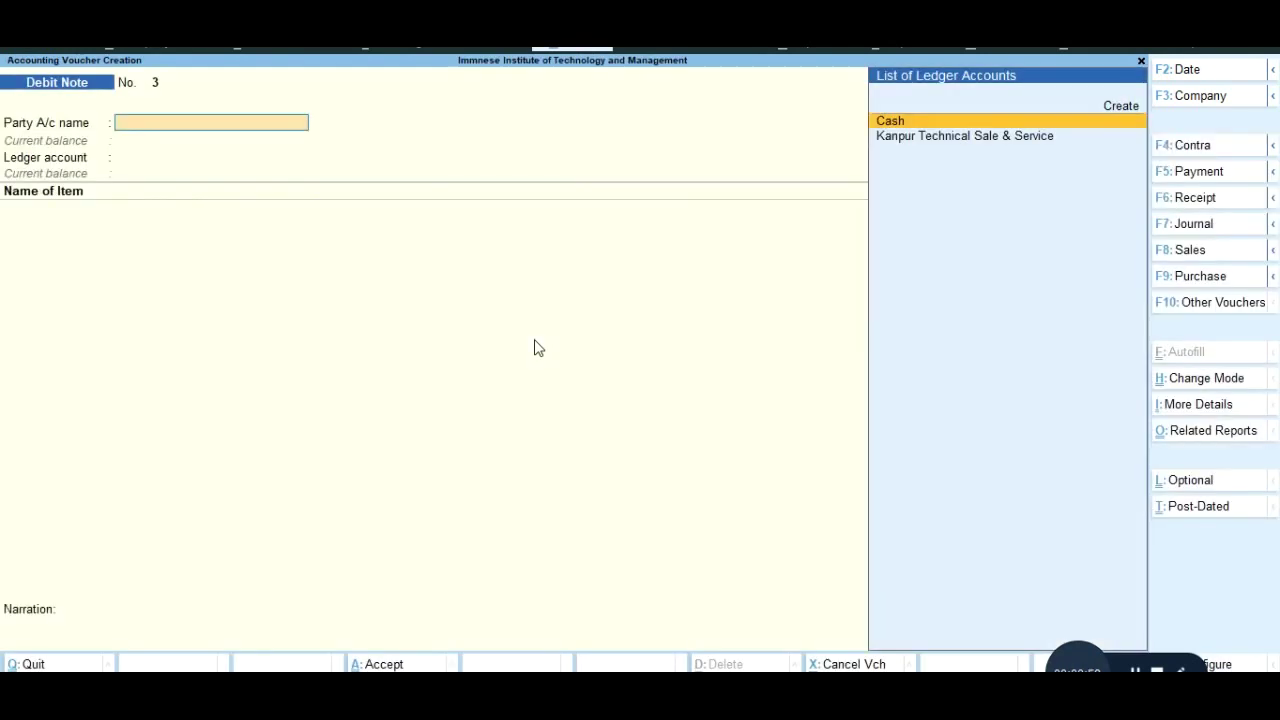
key("alt+F6")
key("alt+F5")
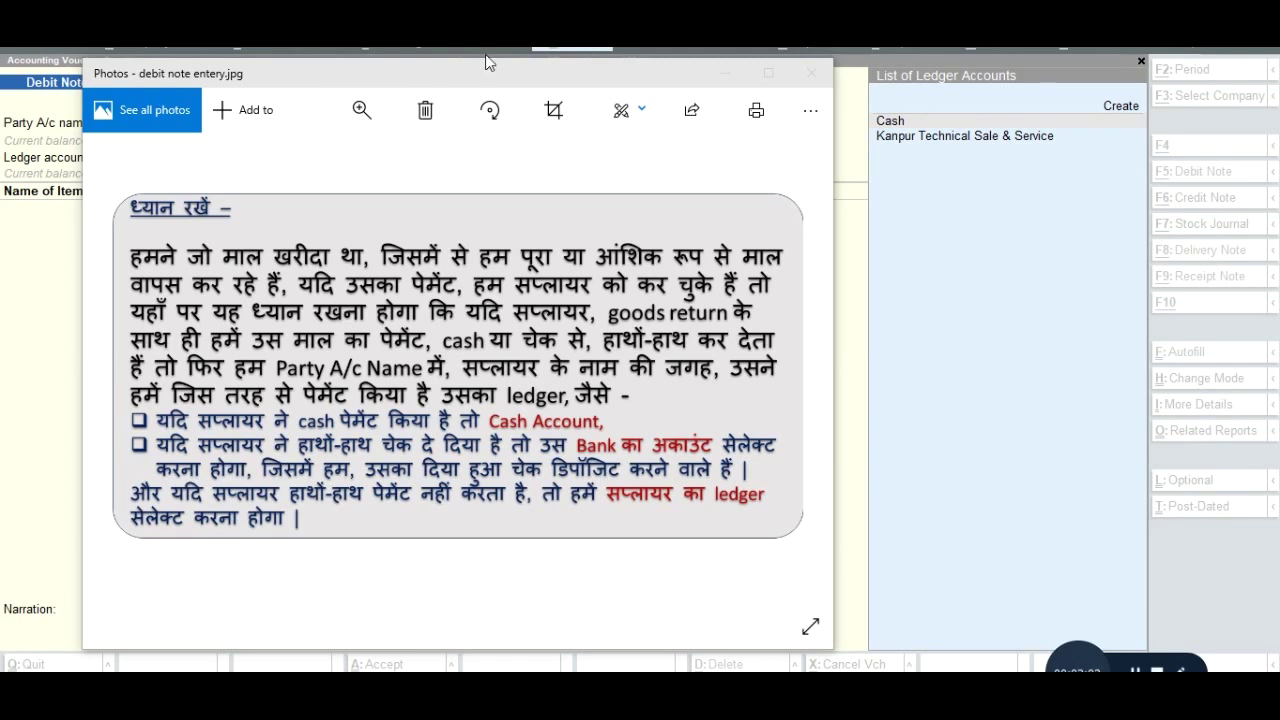
Set the debit note's party to Kanpur Technical Sale & Service with blank dispatch details and its ledger account to Purchase Return
left_click_drag(437, 74, 805, 133)
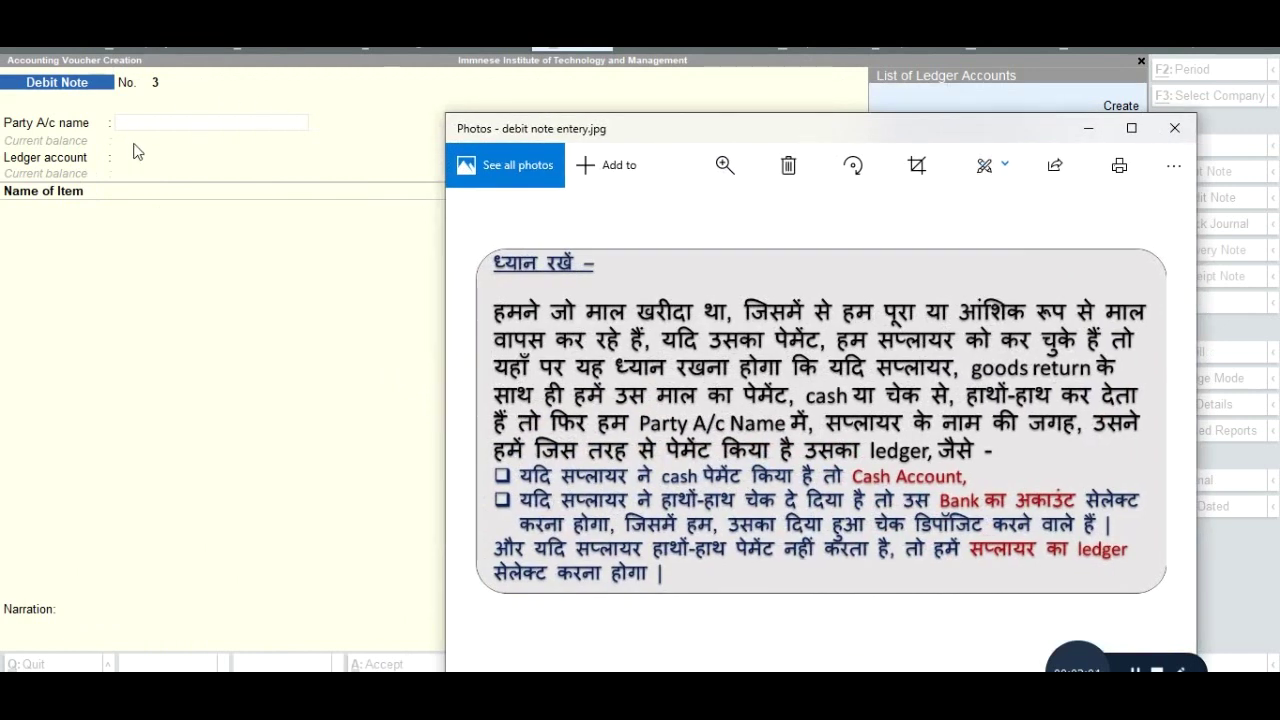
left_click(142, 140)
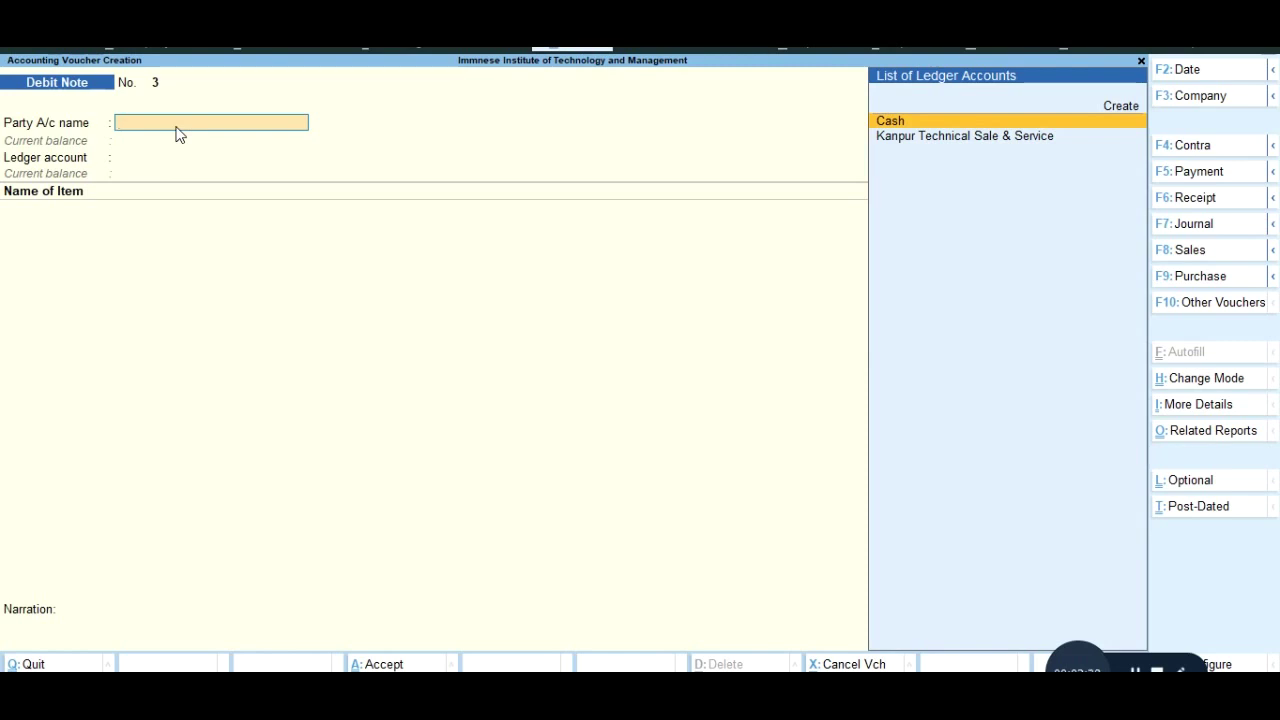
key("Down")
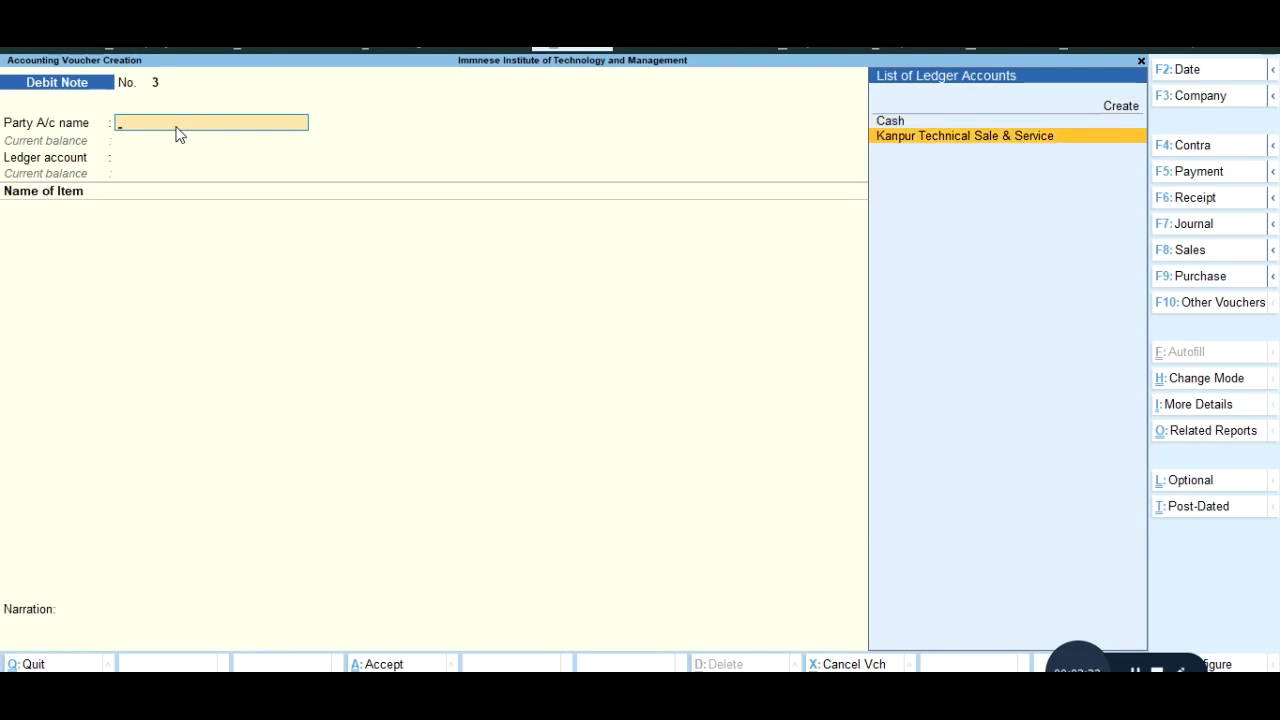
key("Return")
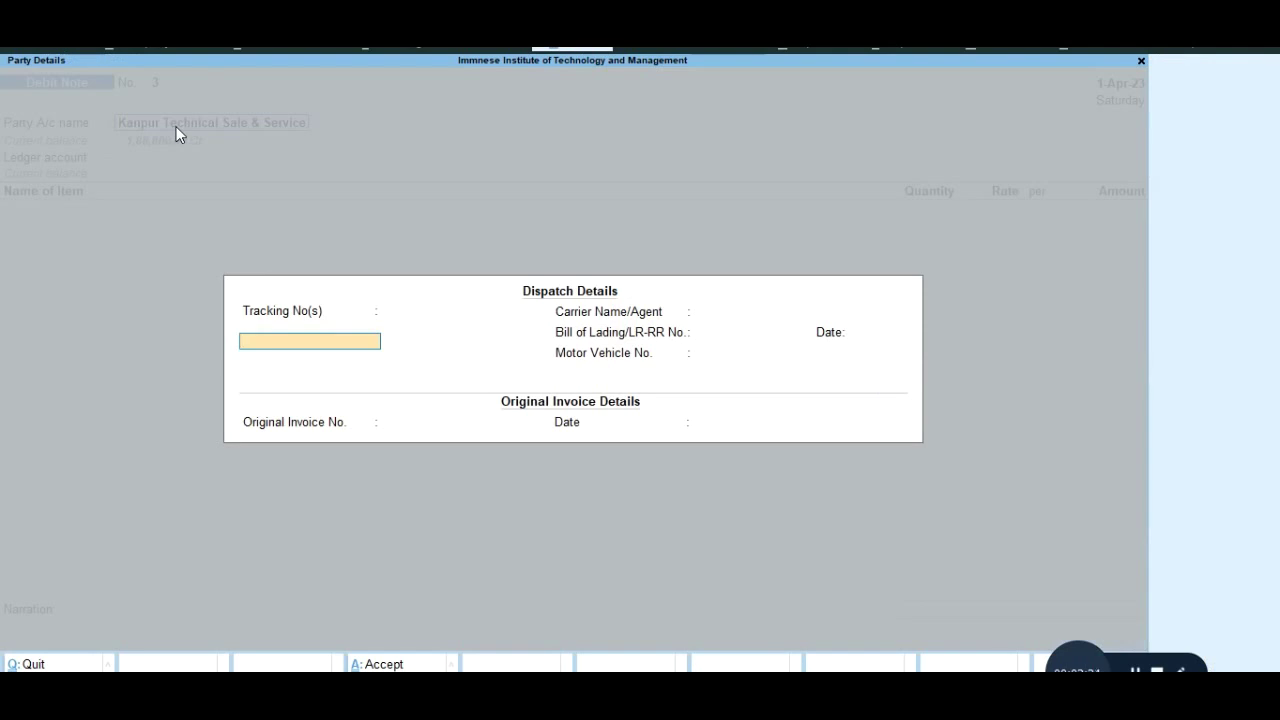
key("ctrl+a")
key("ctrl+a")
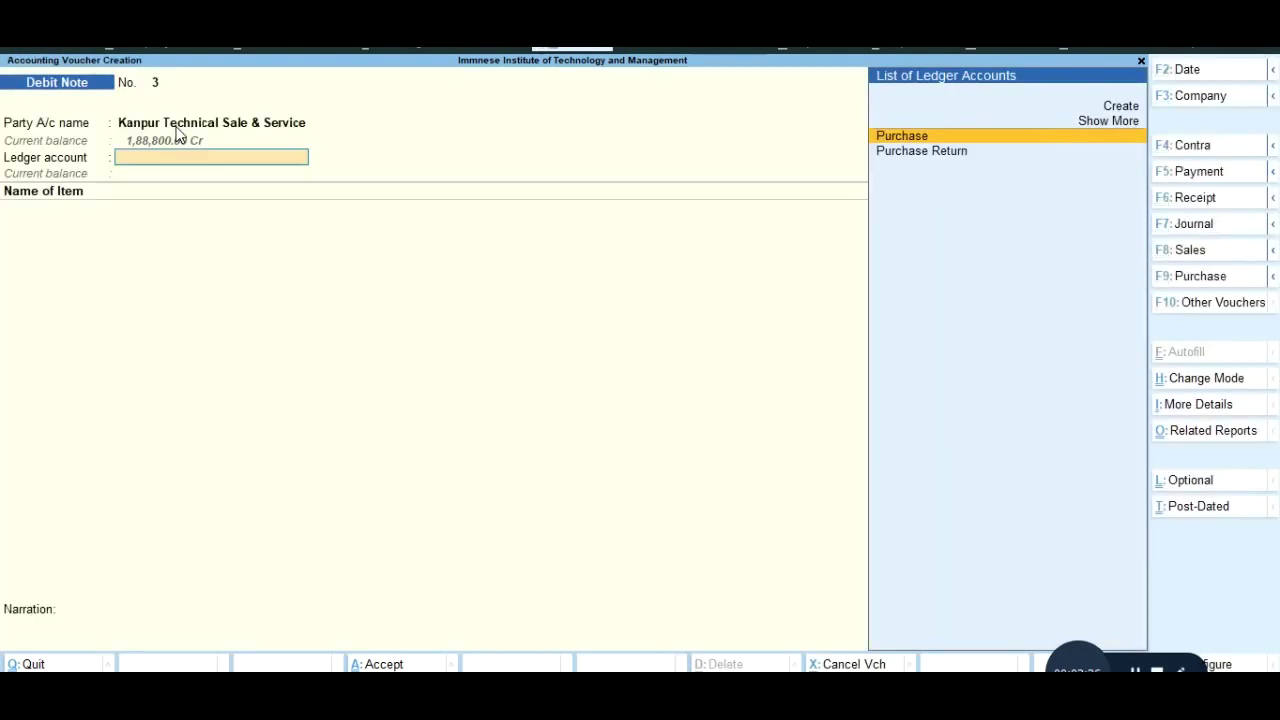
key("Down")
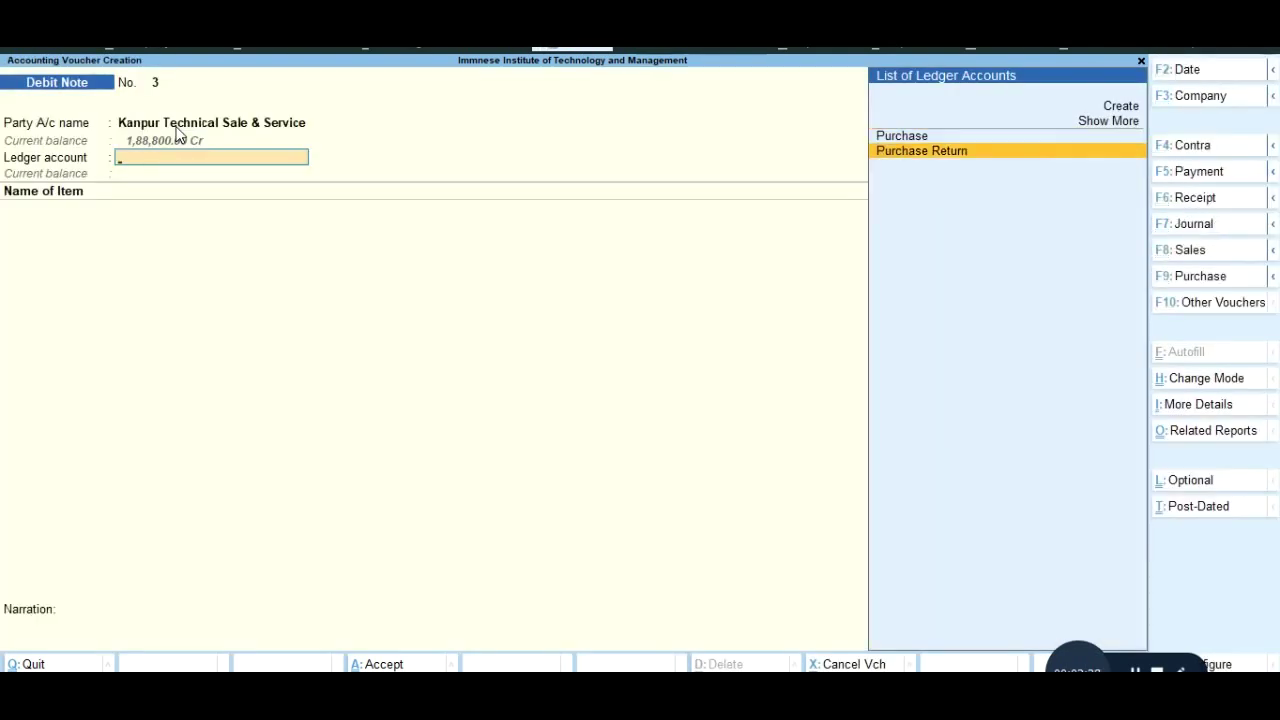
key("Return")
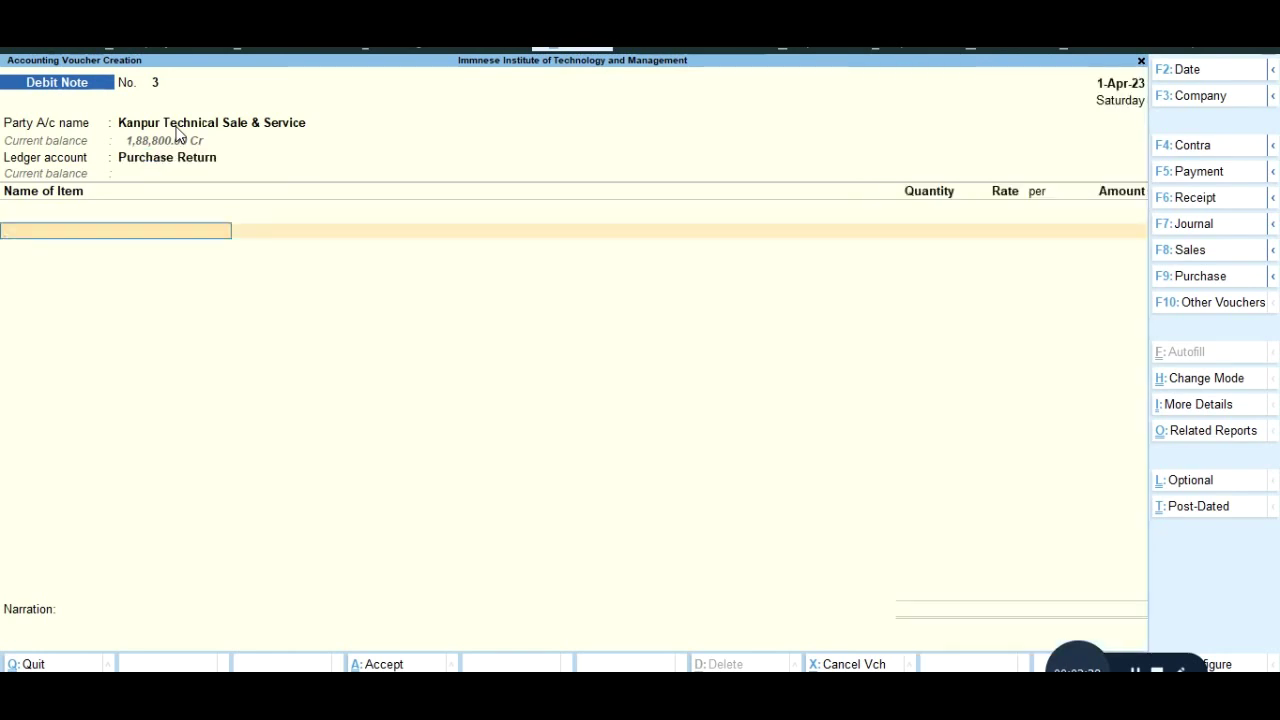
Enter the returned item HP Laserjet M 1005 Printer with quantity 2 PCS at a rate of 16,000.00
key("Return")
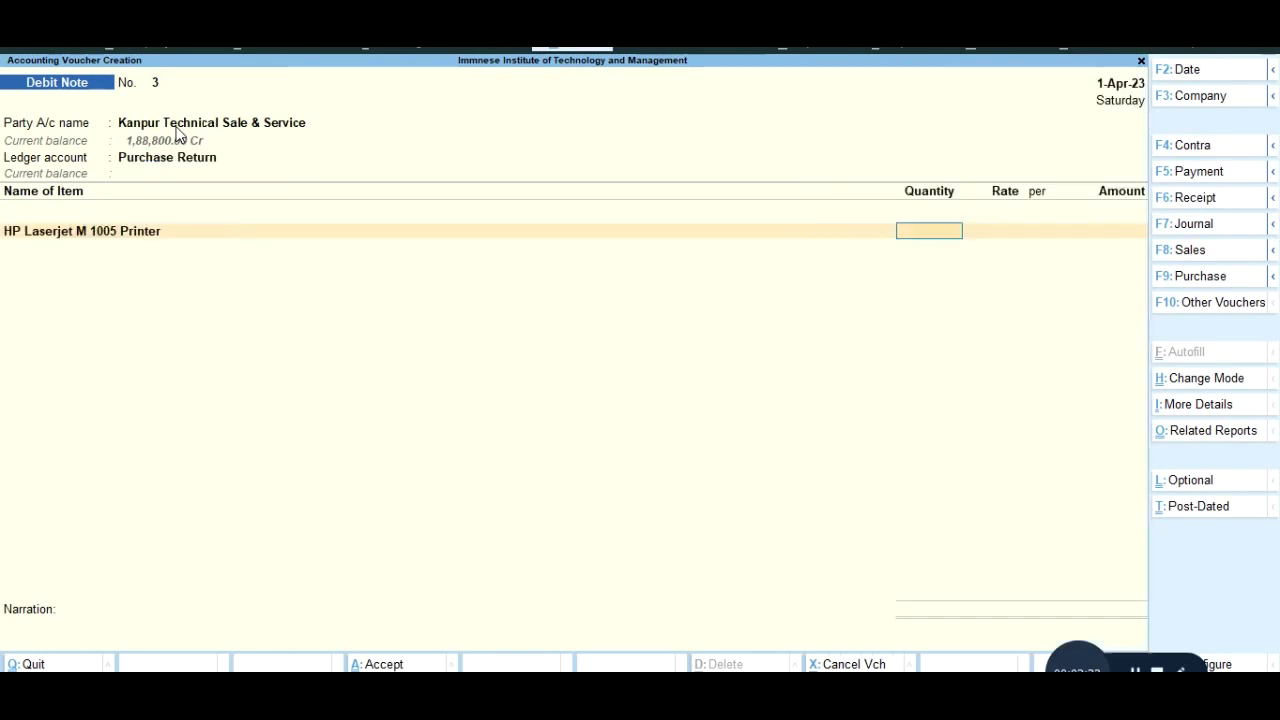
type("2")
key("Return")
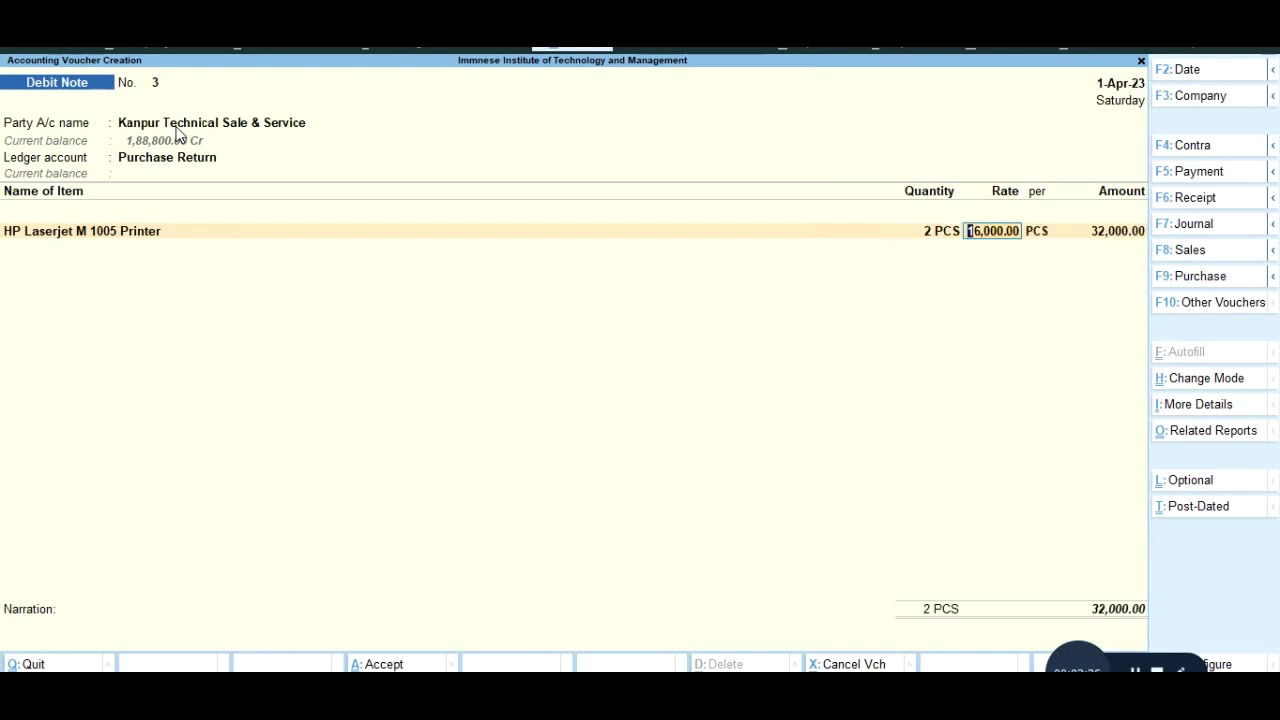
key("Return")
key("Return")
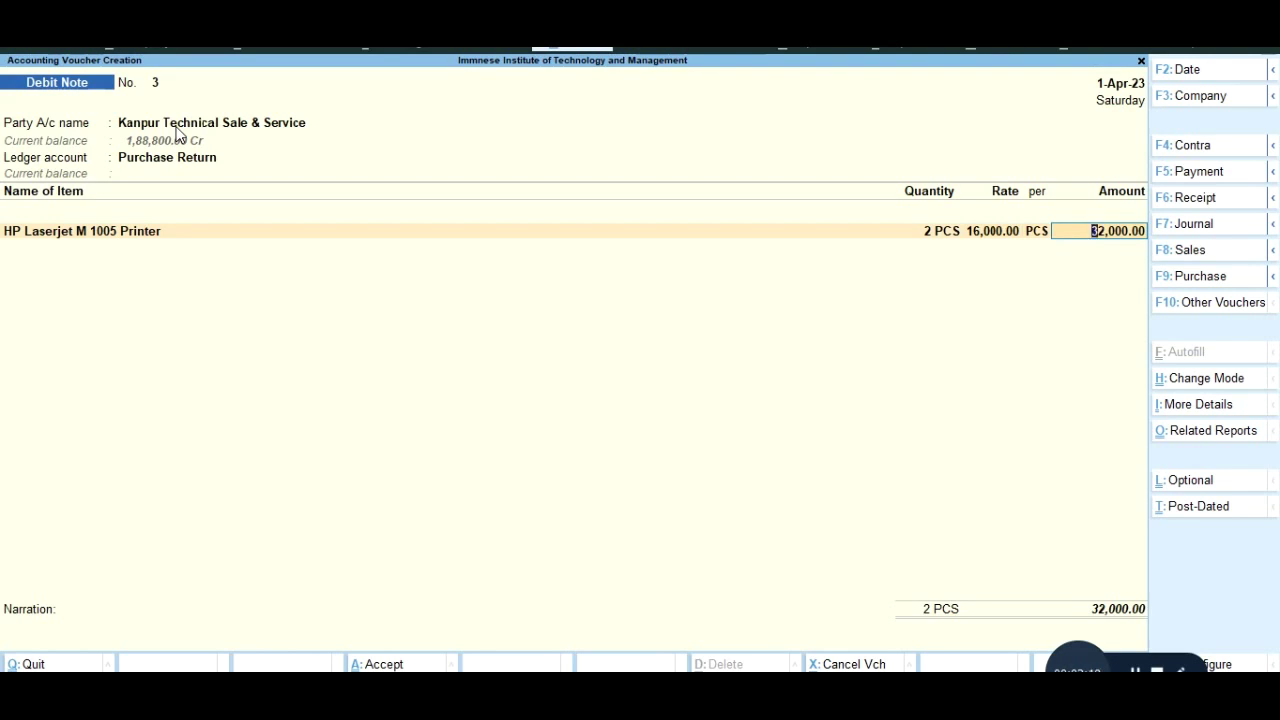
key("Return")
key("Return")
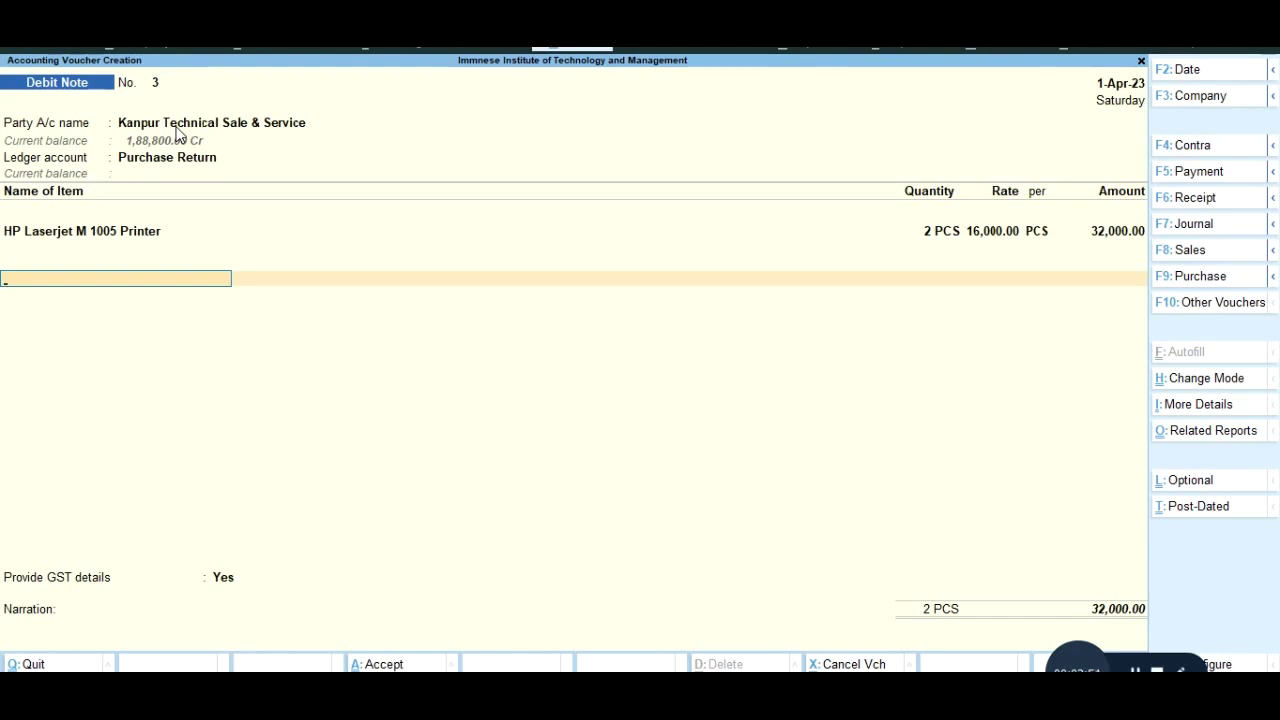
Add the Igst ledger below the printer item and keep the calculated tax amount
key("Return")
key("Down")
key("Down")
key("Down")
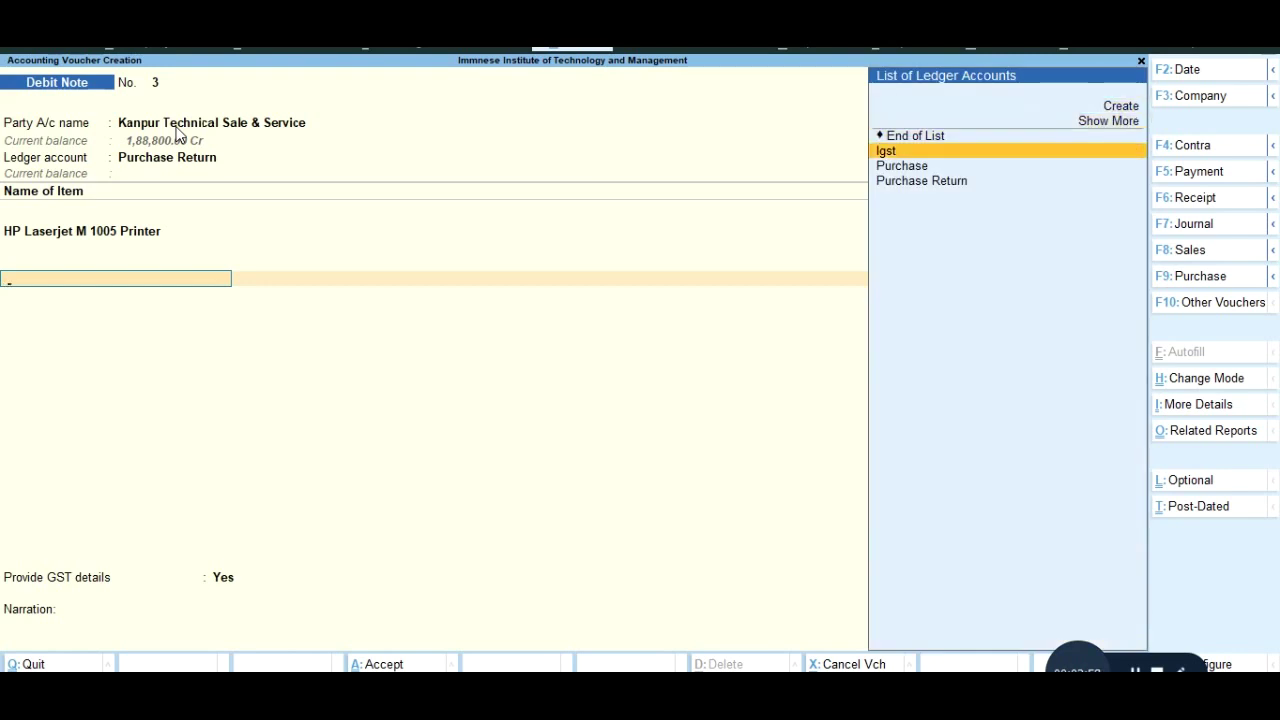
key("Return")
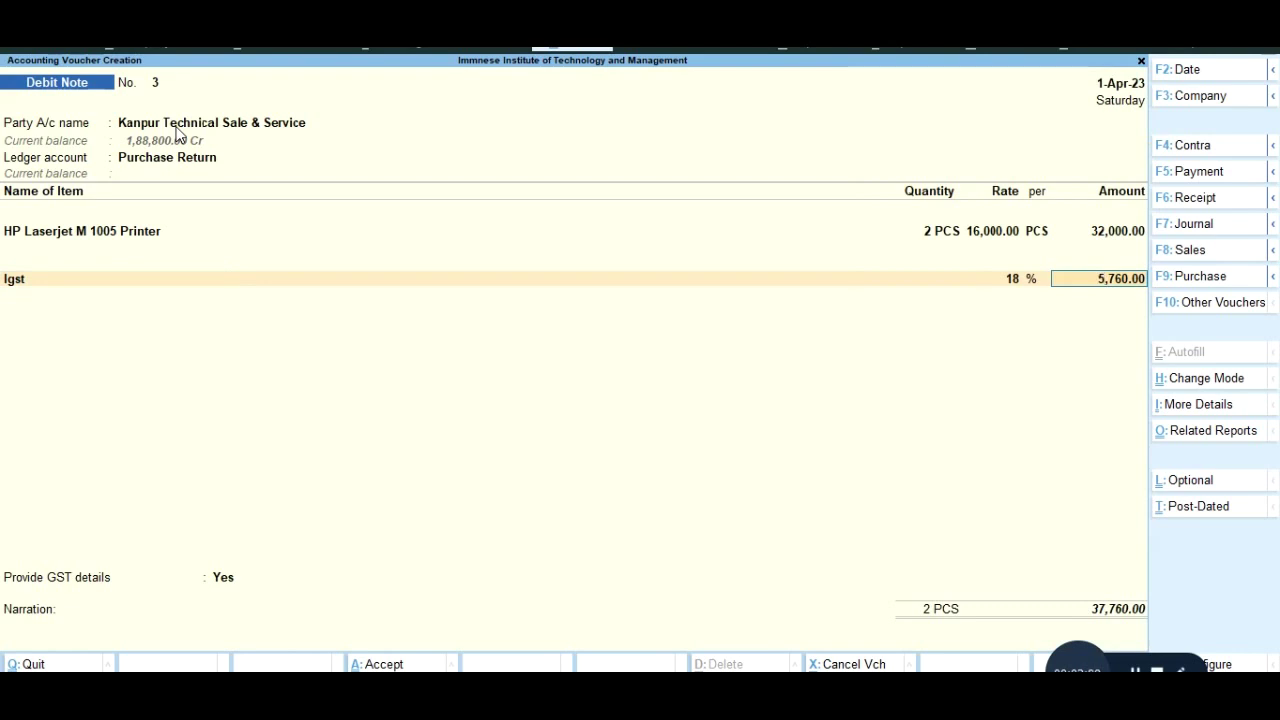
key("Return")
key("Return")
Go through the remaining fields of the purchase return debit note and save the voucher
key("Up")
key("Return")
key("Return")
key("Return")
key("Return")
key("Return")
key("Return")
key("Return")
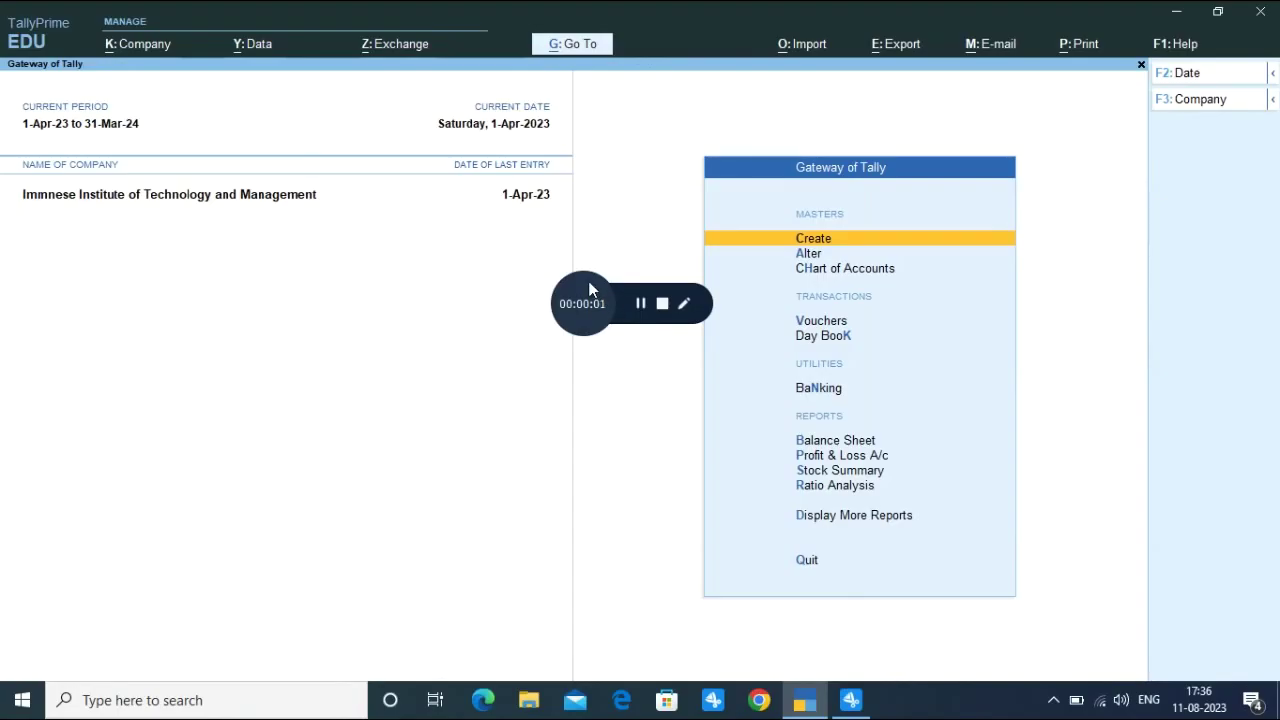
left_click_drag(589, 289, 1118, 672)
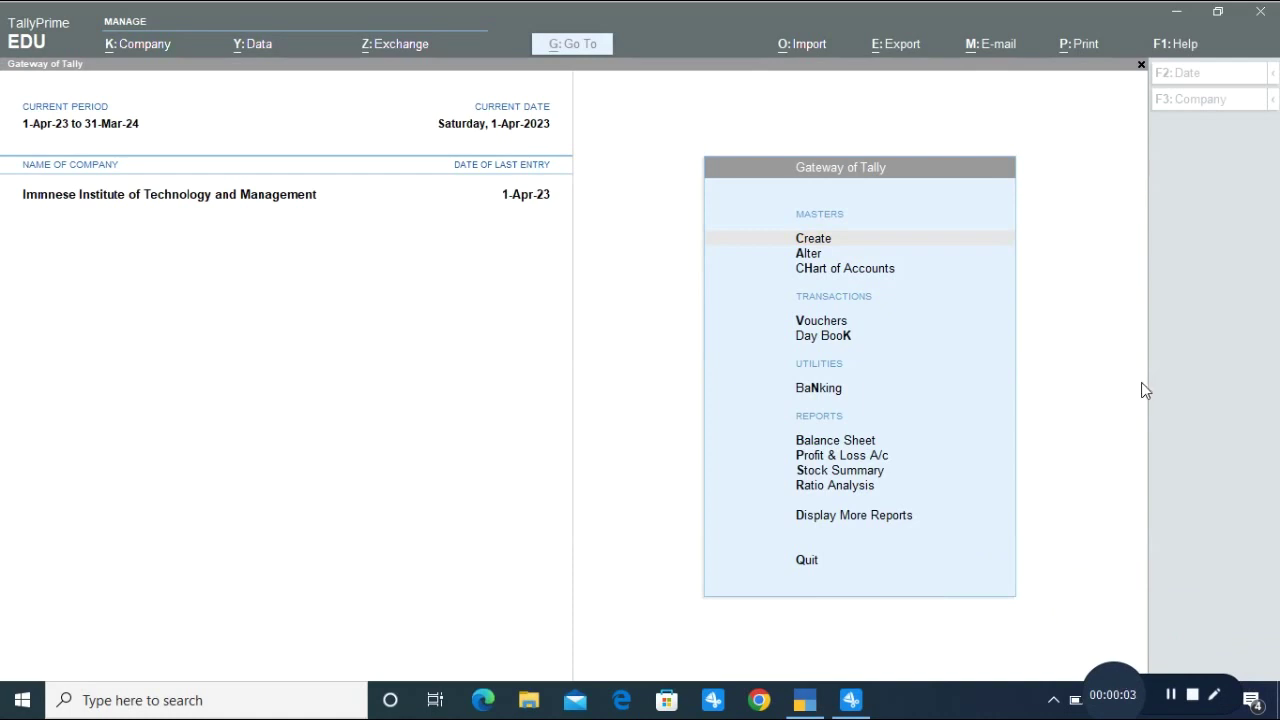
left_click(1092, 402)
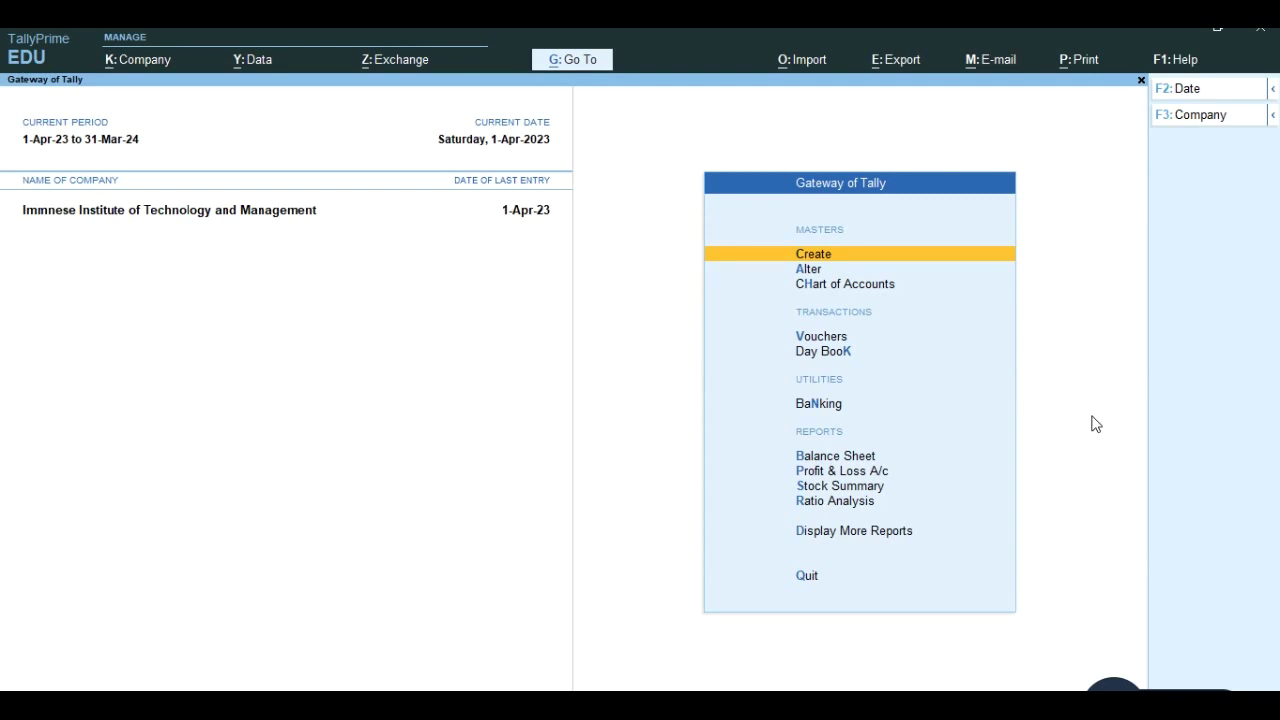
Create a ledger named Discount on Purchase under Purchase Accounts, save it and return to the Gateway of Tally
key("Return")
key("Down")
key("Return")
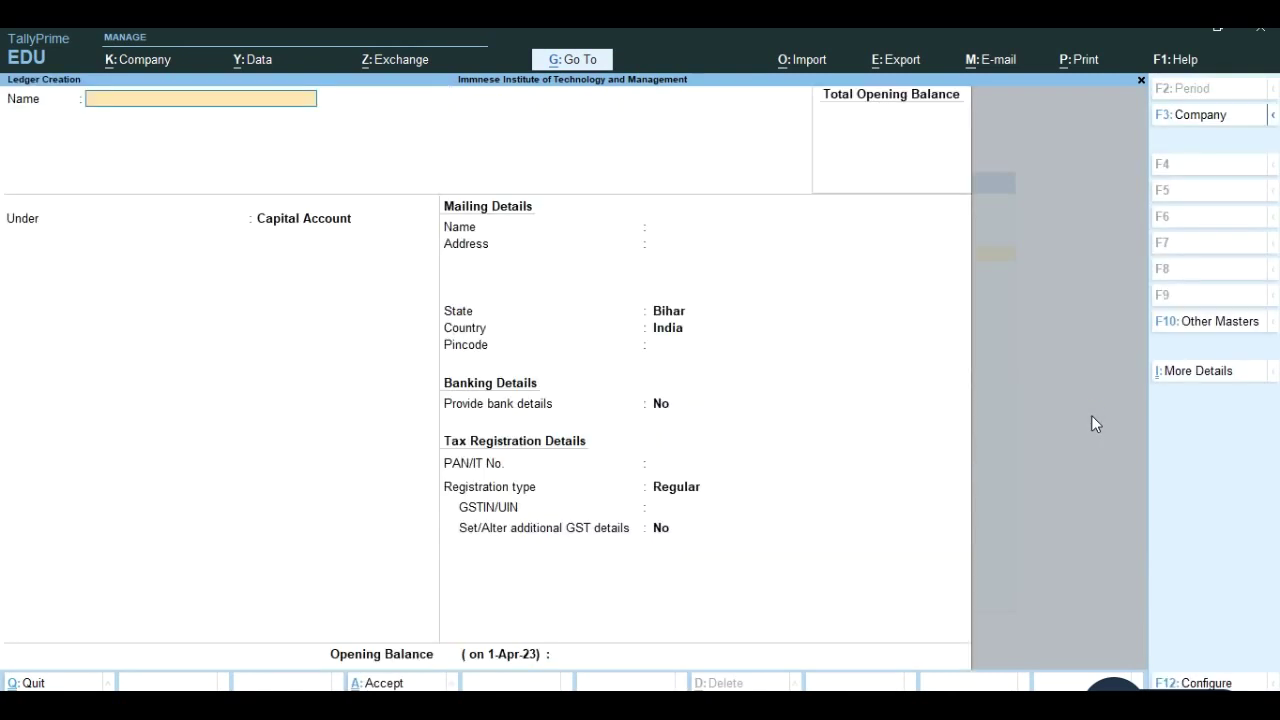
type("Discount on Purchase")
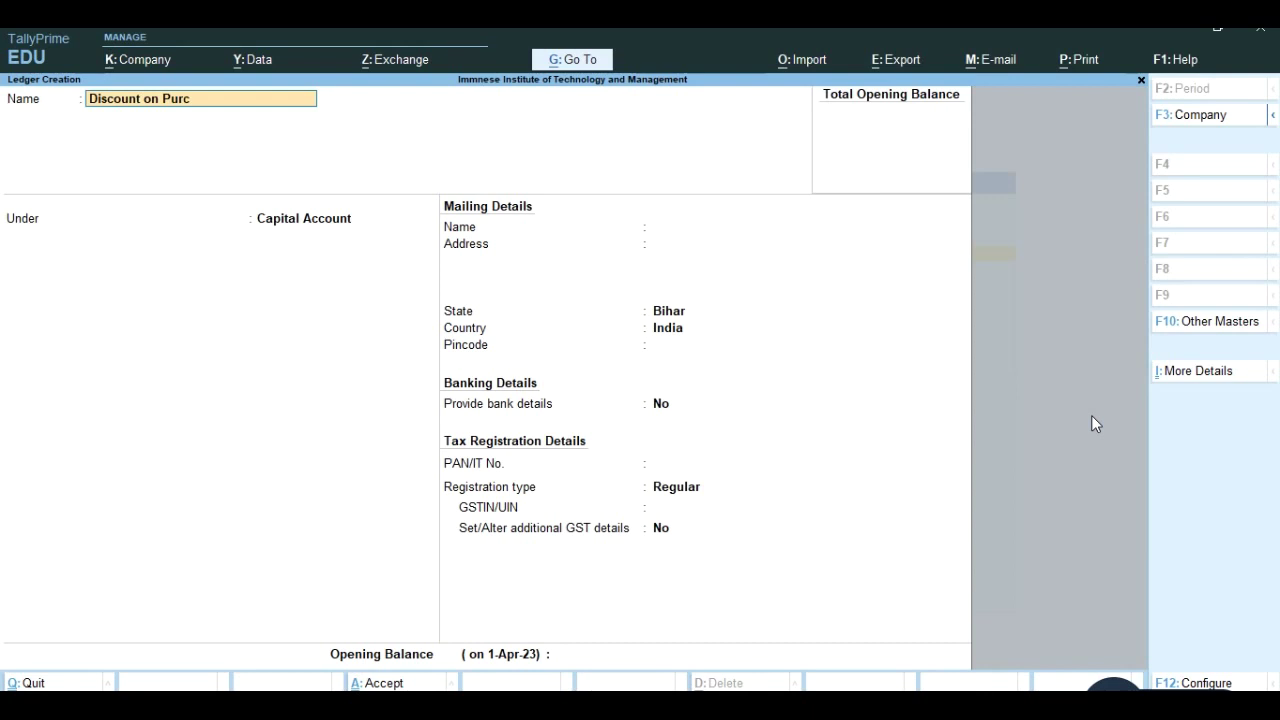
key("Return")
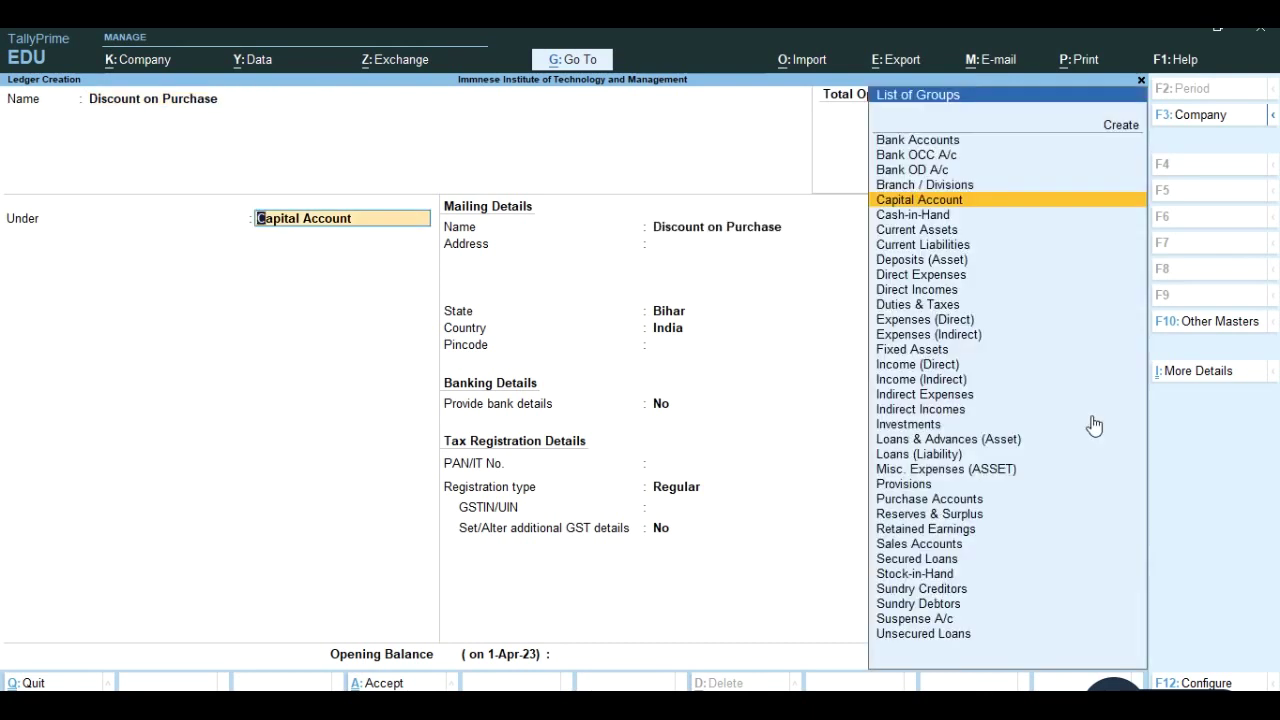
type("Pur")
key("Return")
key("Return")
key("Return")
key("ctrl+a")
key("Escape")
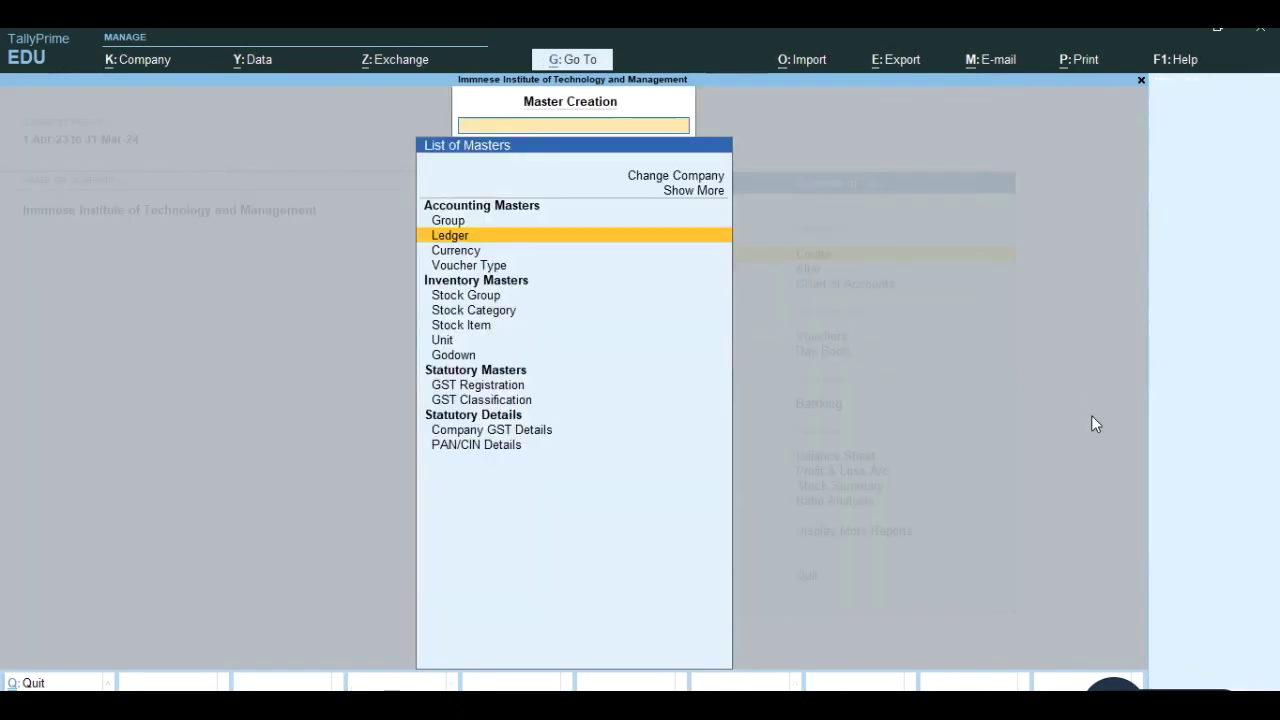
key("Escape")
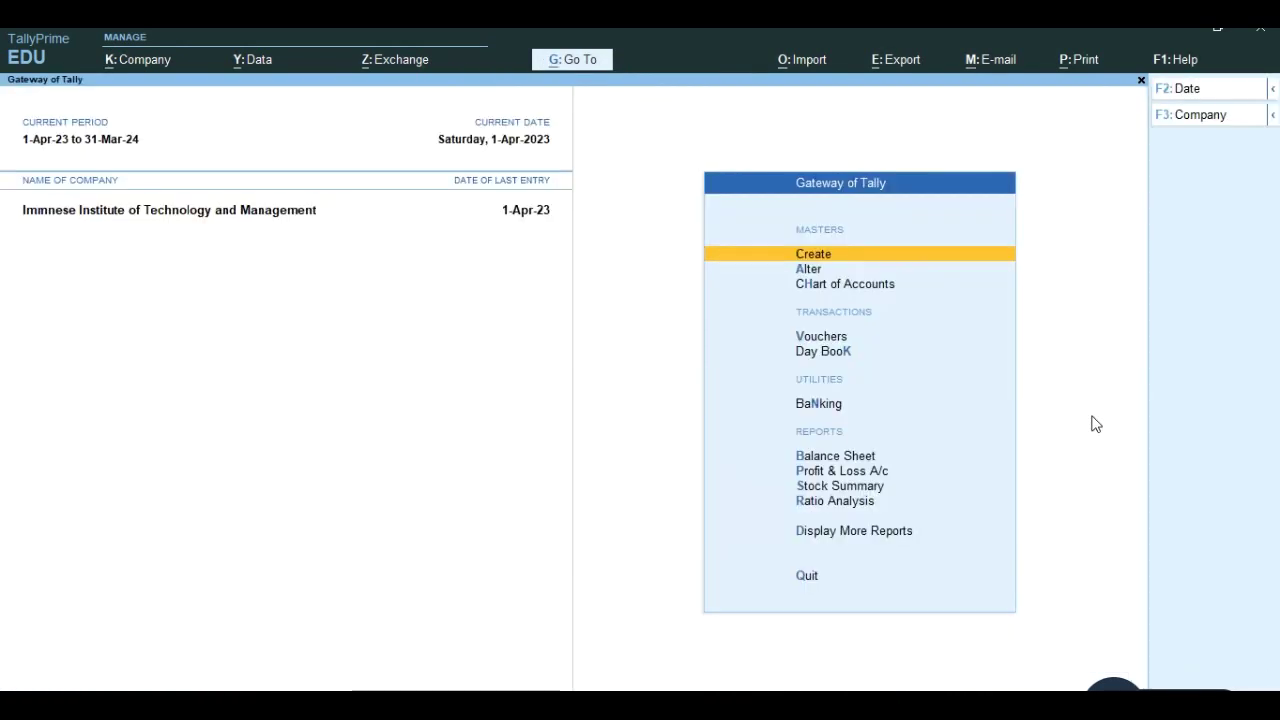
Start a new Debit Note voucher and switch its mode to Item Invoice
key("Down")
key("Down")
key("Down")
key("Return")
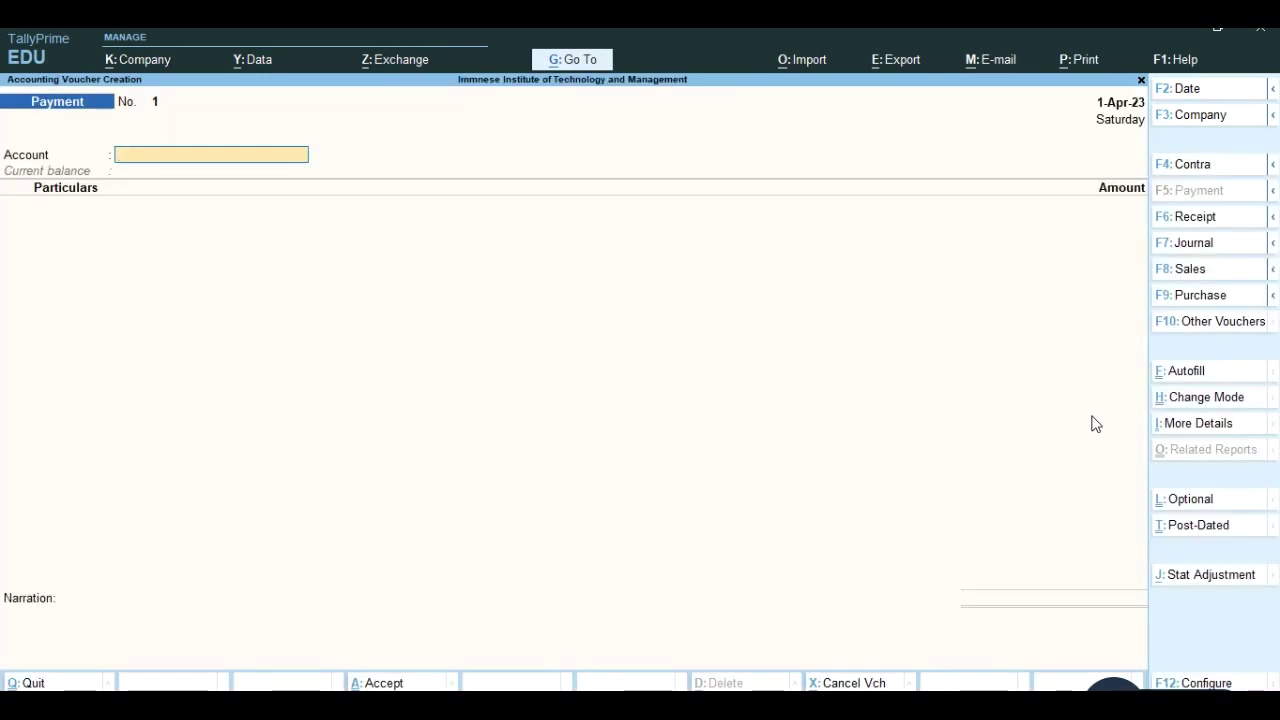
key("alt+F5")
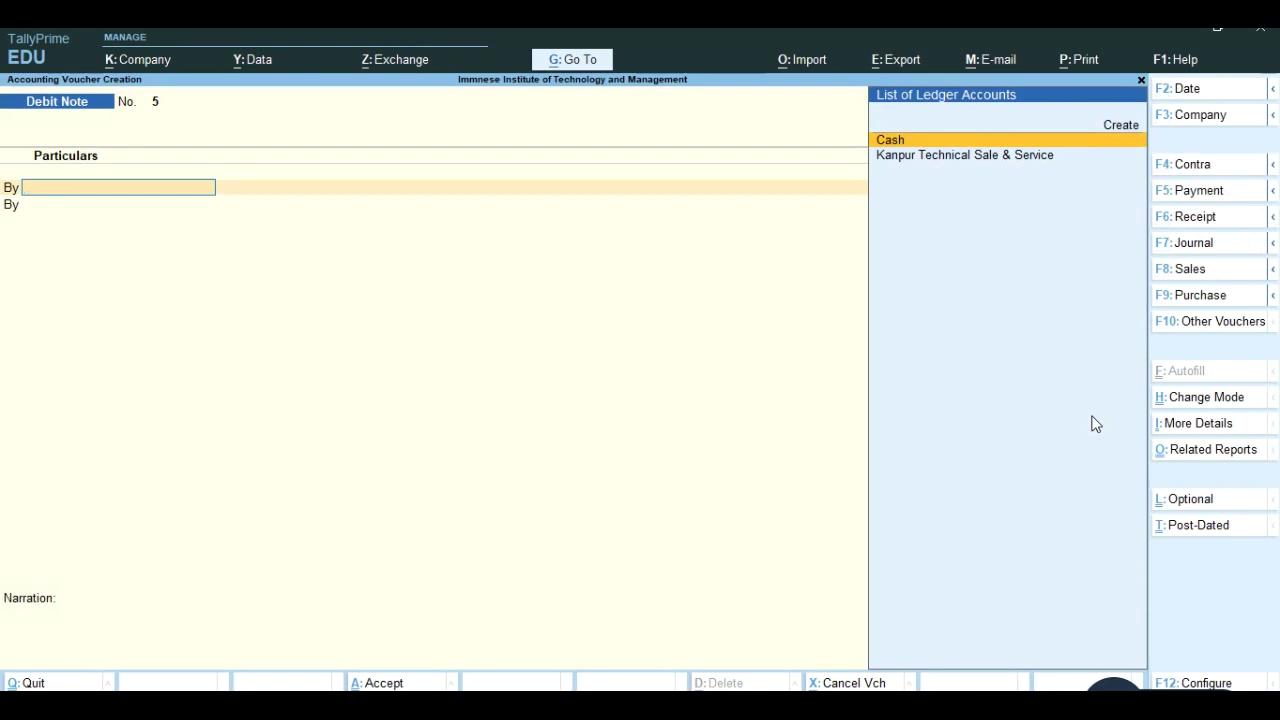
key("ctrl")
key("ctrl+h")
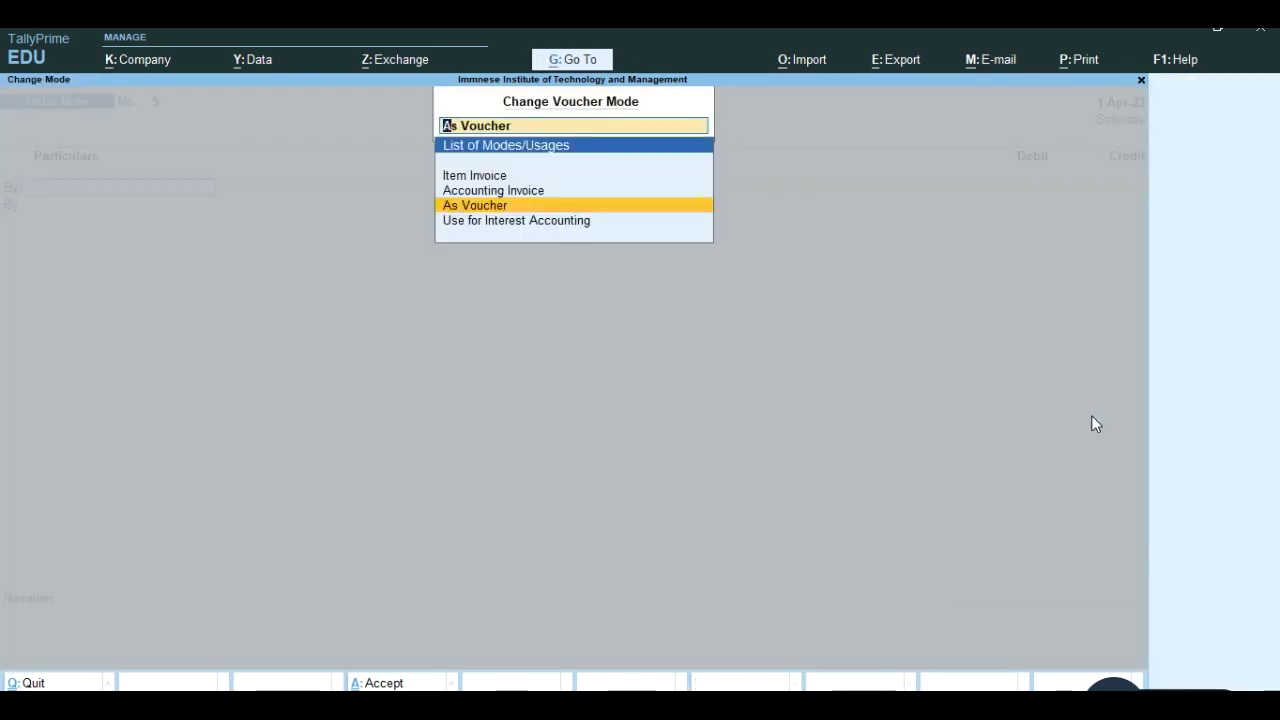
key("Up")
key("Up")
key("Return")
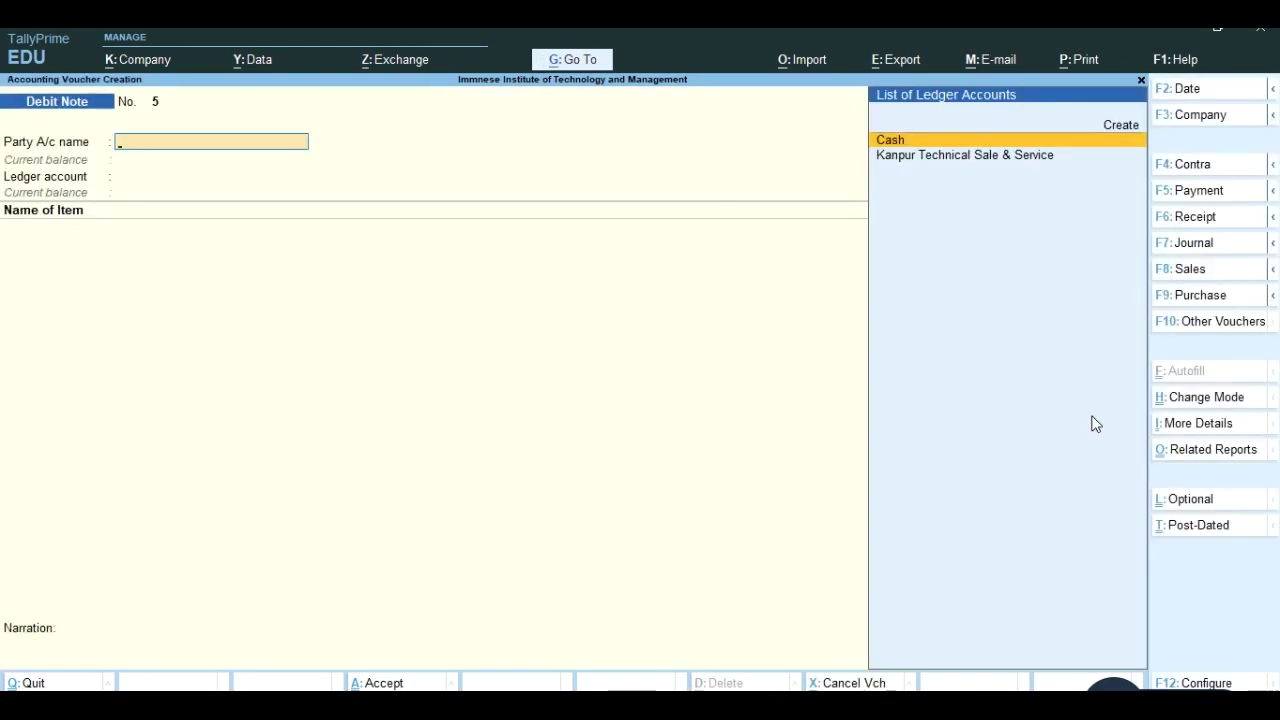
Set the party to Kanpur Technical Sale & Service with blank dispatch details and the ledger account to Discount on Purchase
key("Down")
key("Return")
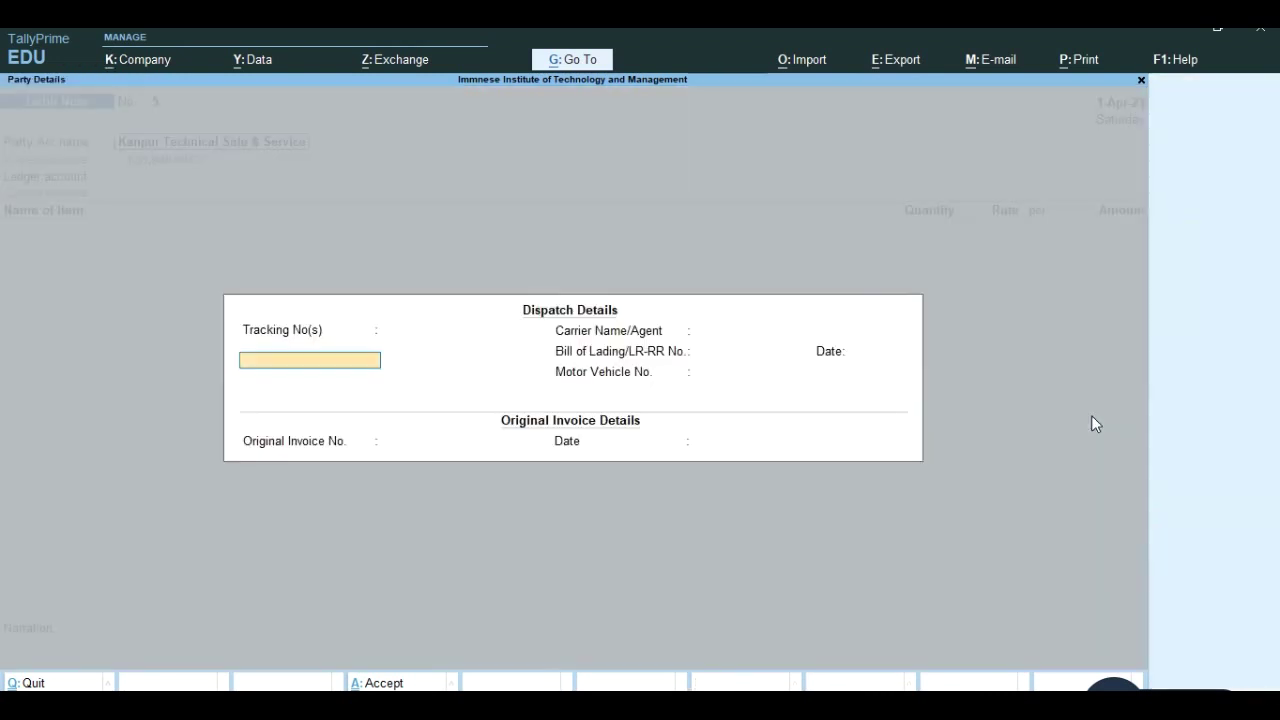
key("ctrl+a")
key("ctrl+a")
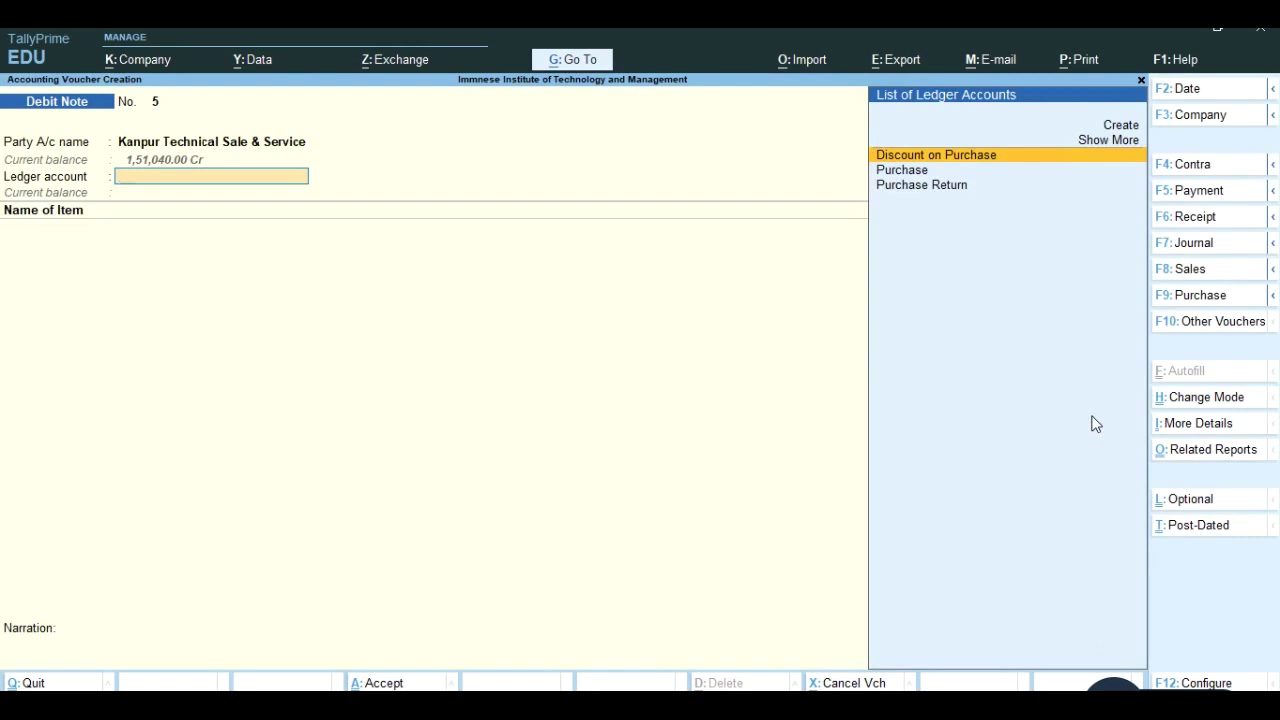
key("Return")
Enter HP Laserjet M 1005 Printer with no quantity or rate and a discount amount of 1,500
key("Down")
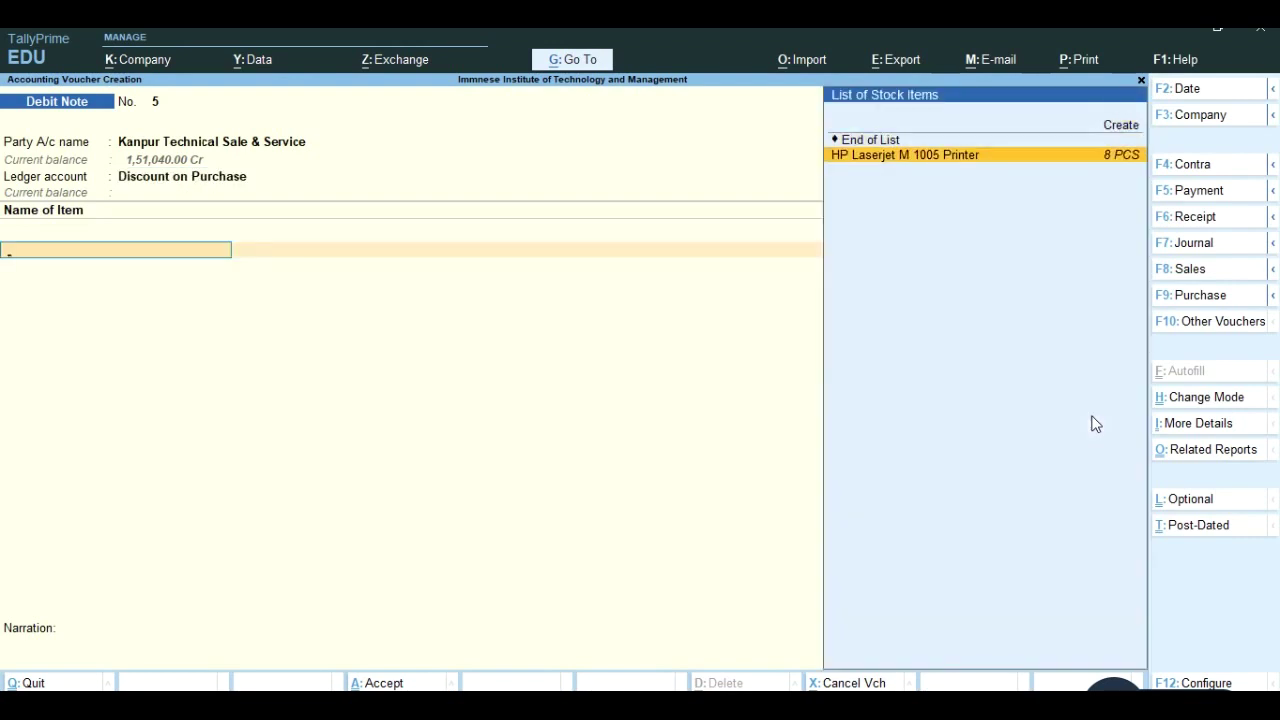
key("Return")
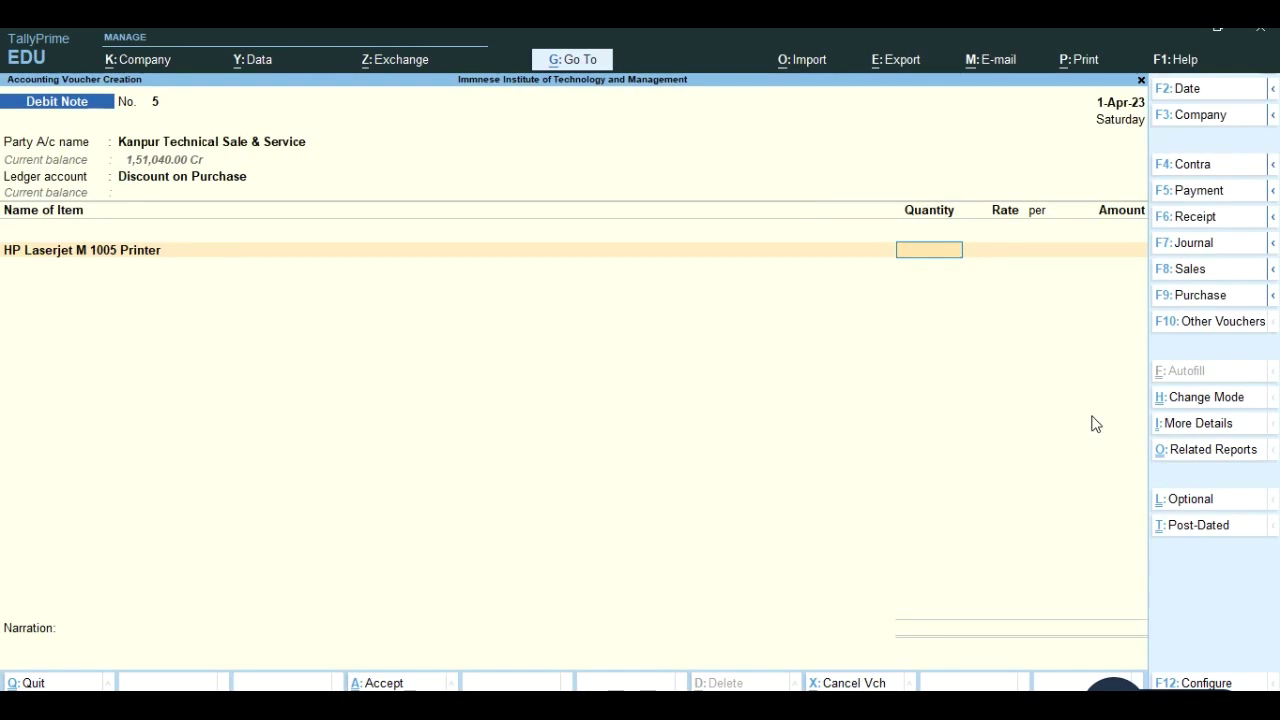
key("Return")
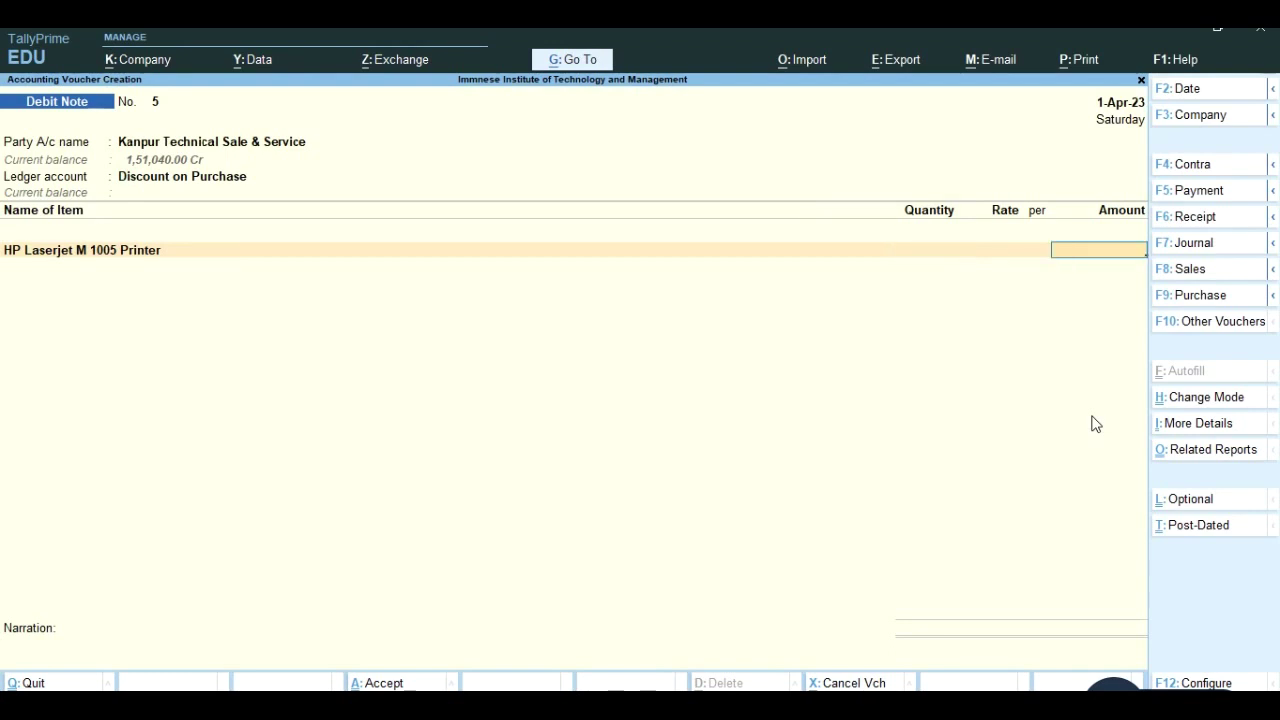
type("1500")
key("Return")
key("Return")
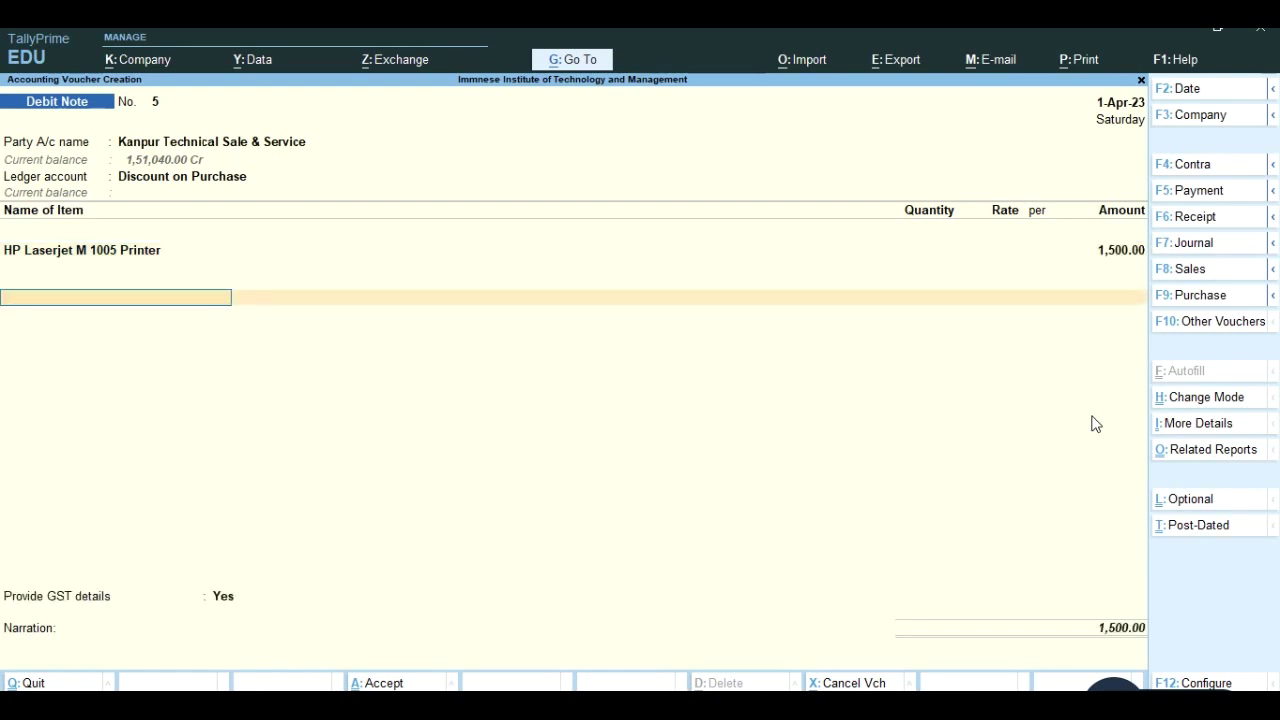
Add the Igst ledger to the discount debit note and accept the calculated tax
key("Down")
key("Down")
key("Down")
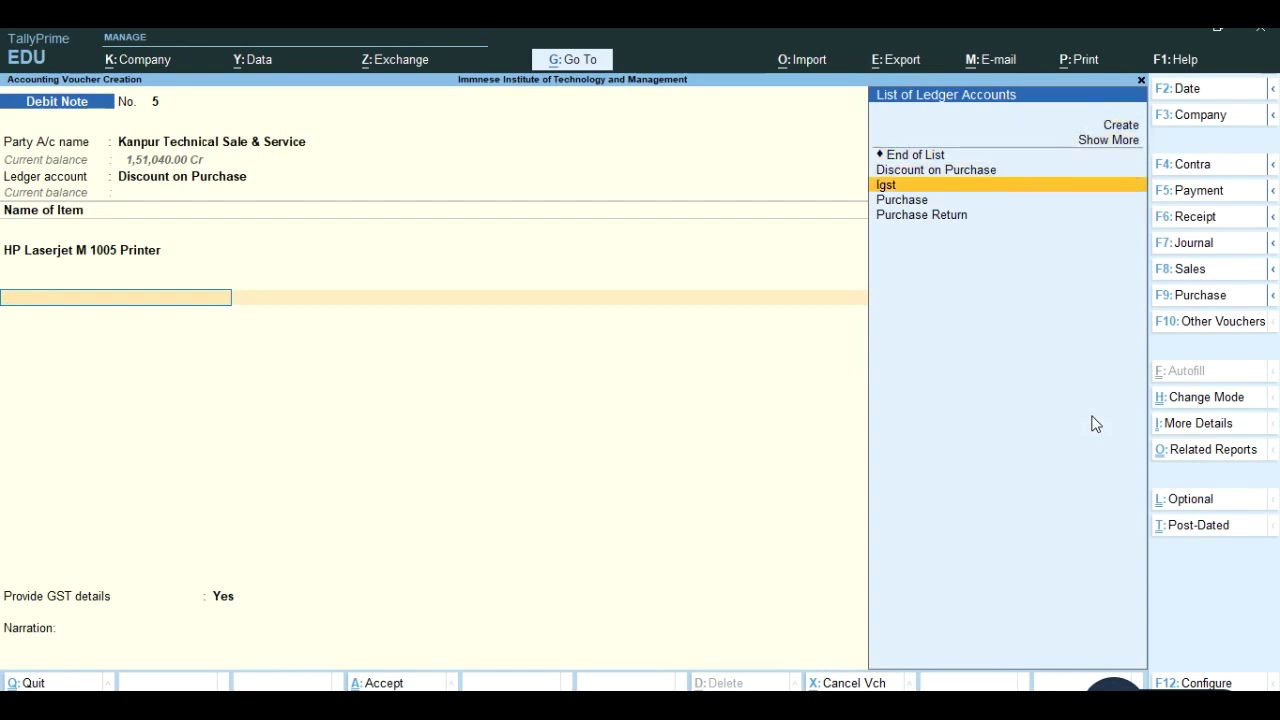
key("Return")
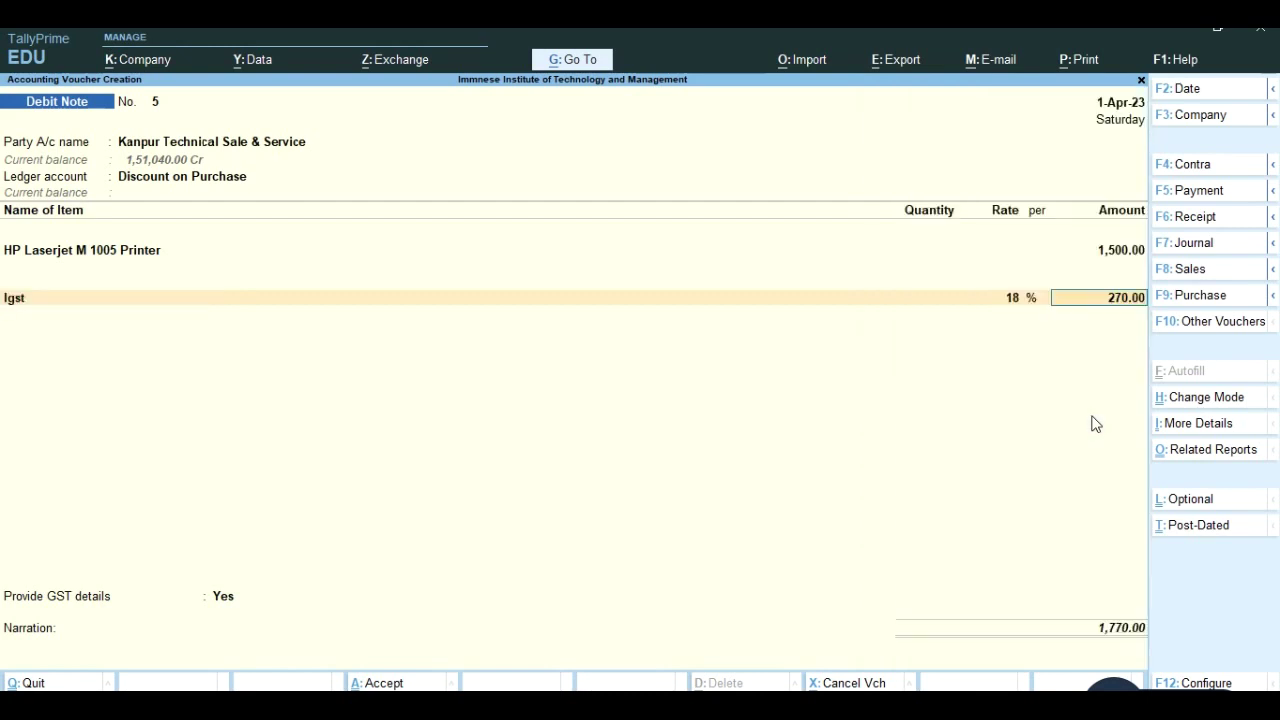
key("Return")
key("Return")
Set Provide GST details to No and proceed through the debit note's blank narration
key("Up")
key("Return")
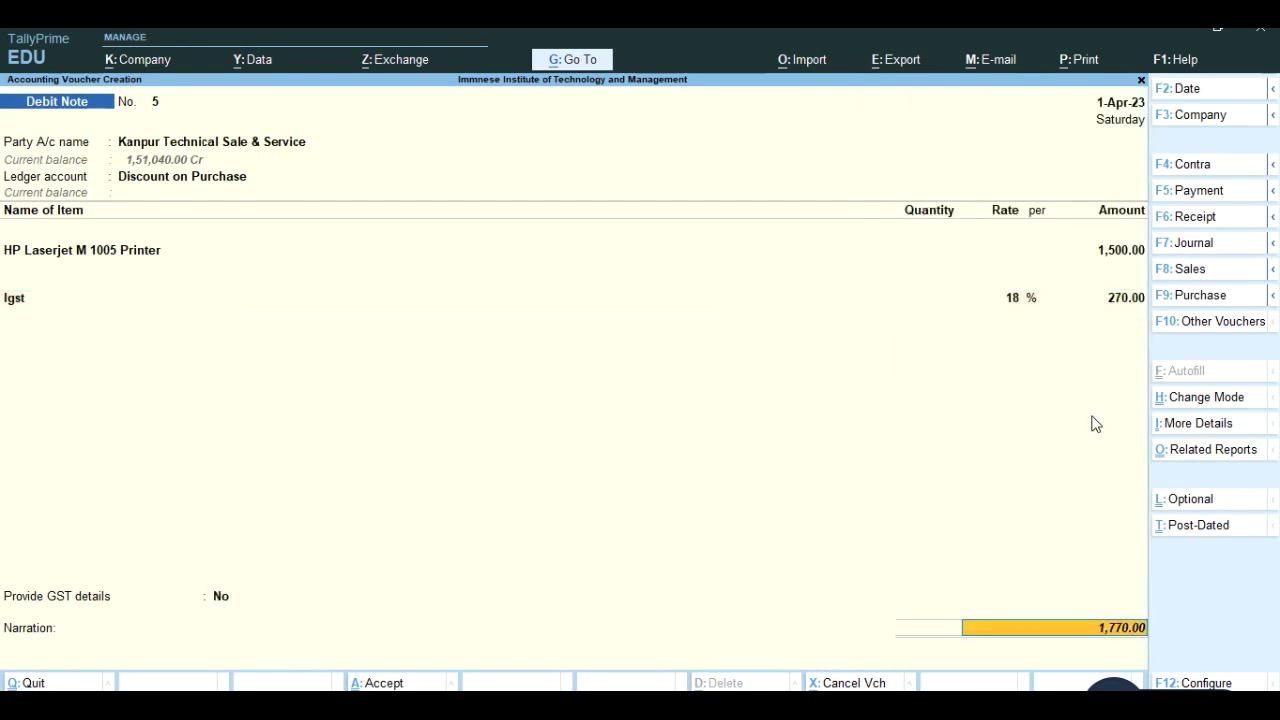
key("Return")
key("Return")
key("Return")
key("Return")
key("Return")
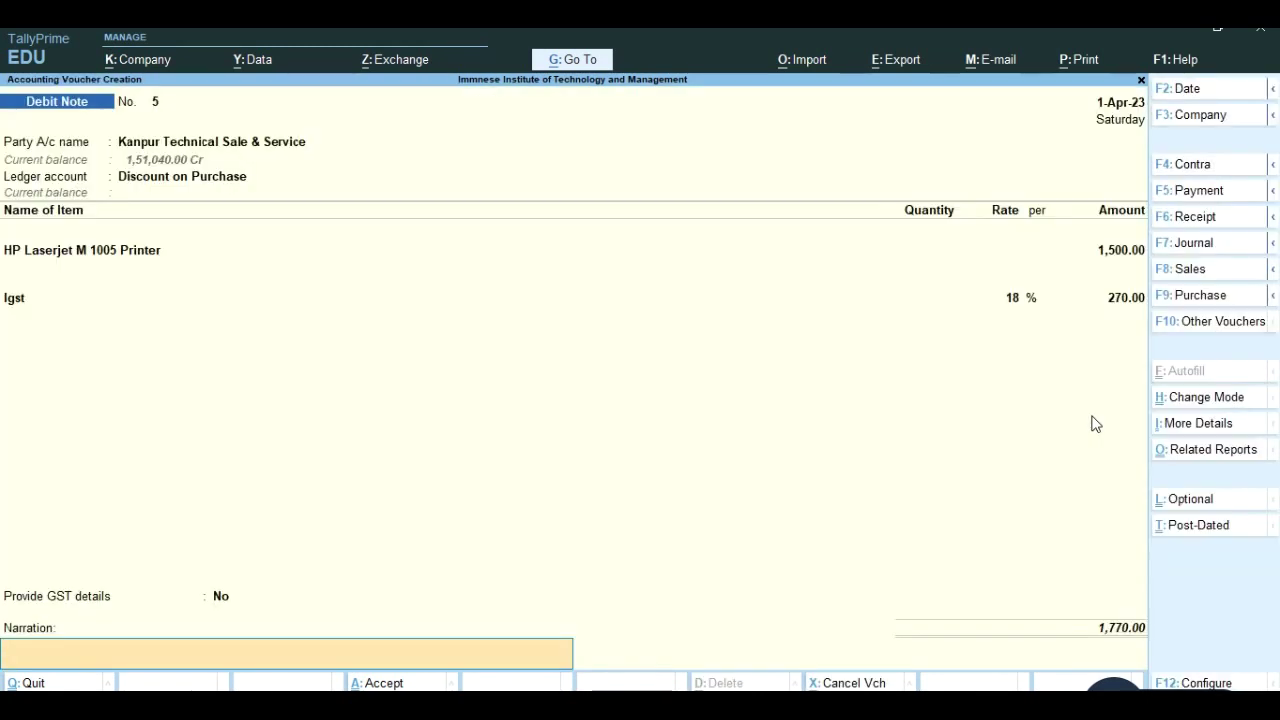